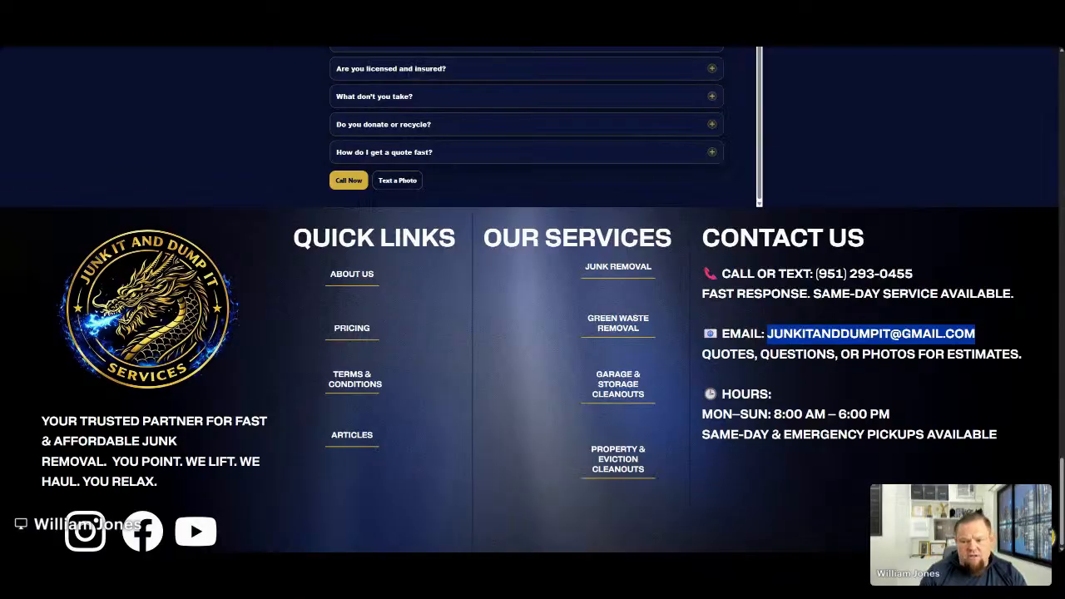
Highlight the phone number in the website footer's contact section and check the Call Now button below the FAQ.
drag(923, 274, 816, 274)
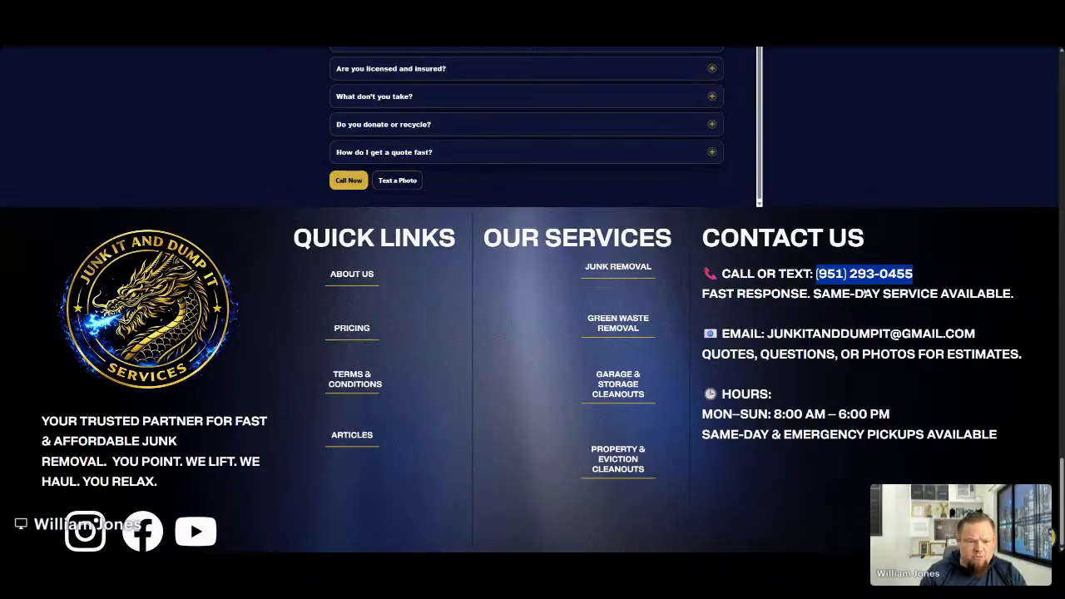
click(350, 182)
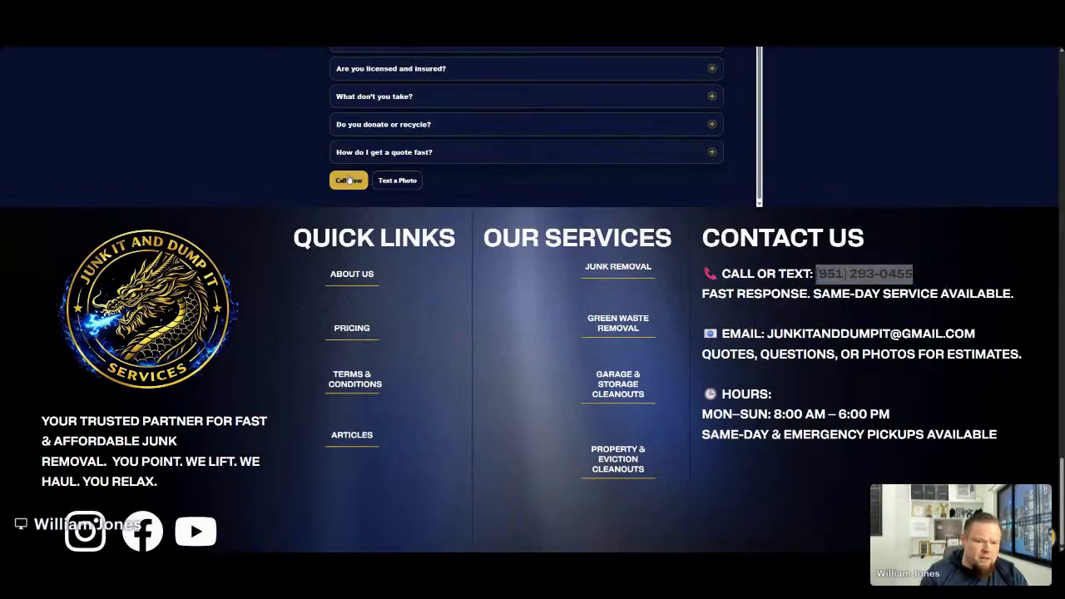
scroll(588, 107, up, 20)
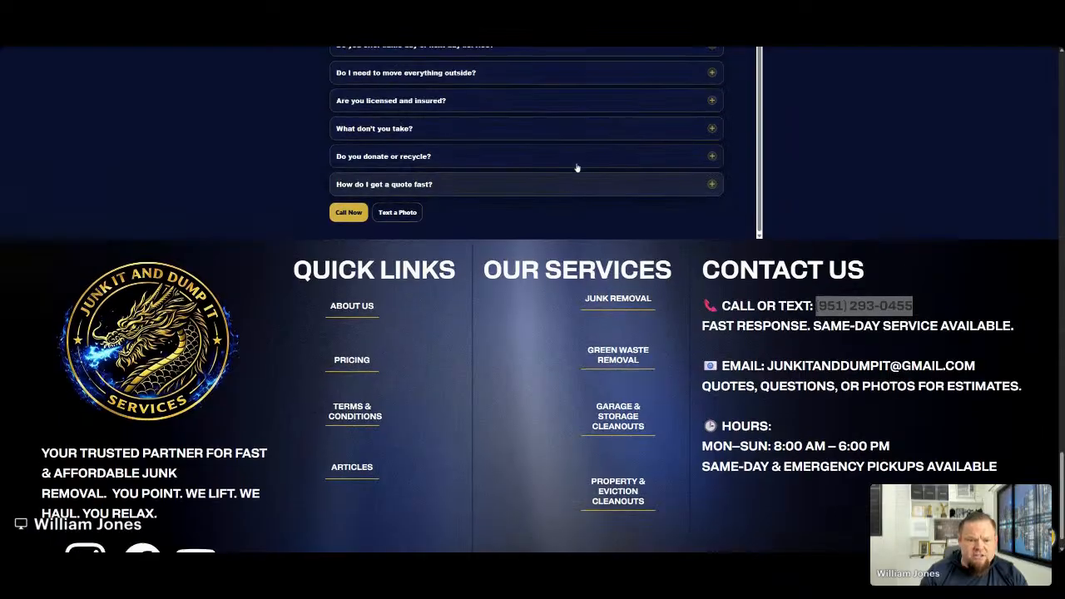
scroll(564, 156, up, 10)
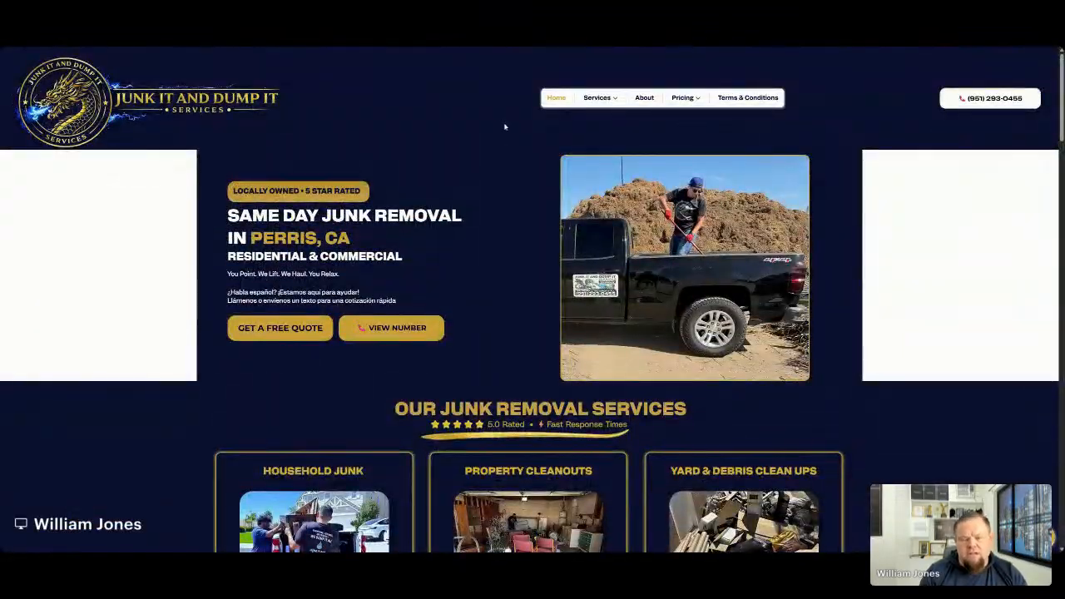
Examine the homepage's hero section and the Services entry of its navigation menu.
scroll(508, 133, down, 2)
scroll(516, 153, up, 2)
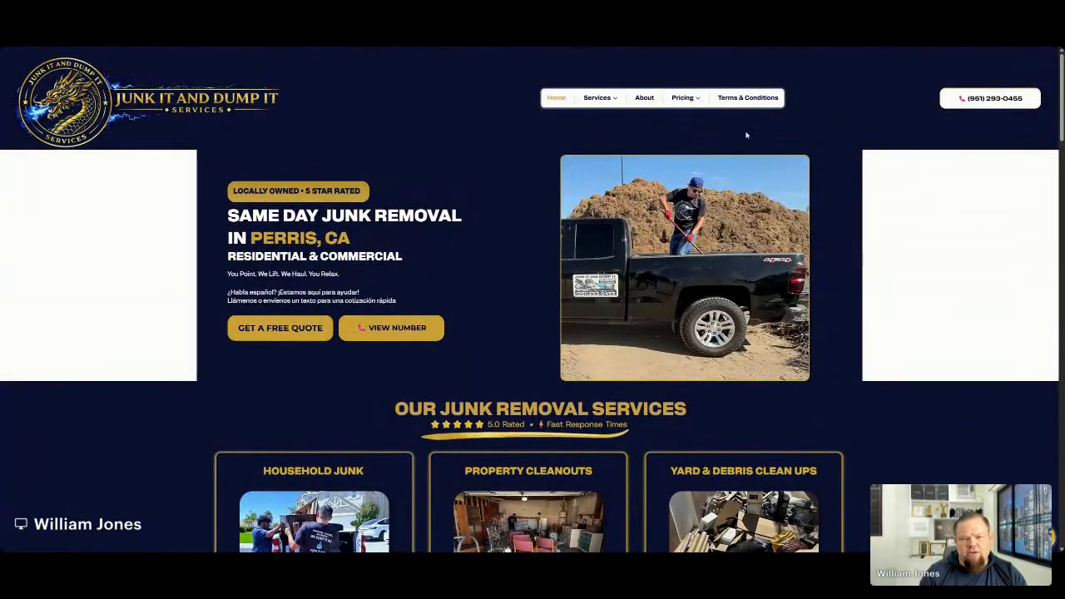
scroll(574, 108, down, 2)
scroll(574, 106, up, 2)
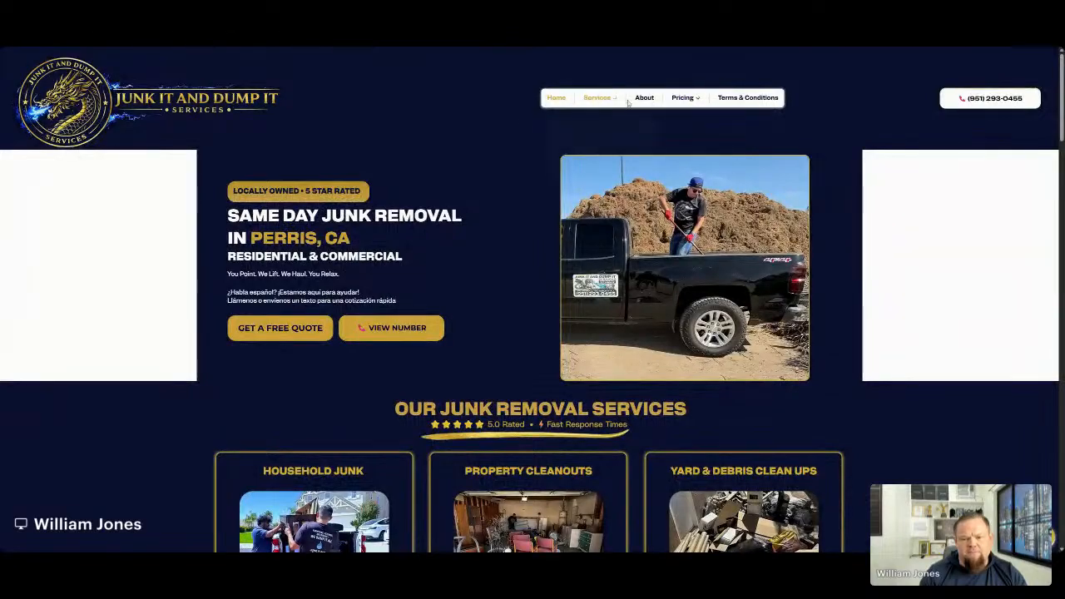
mouse_move(596, 98)
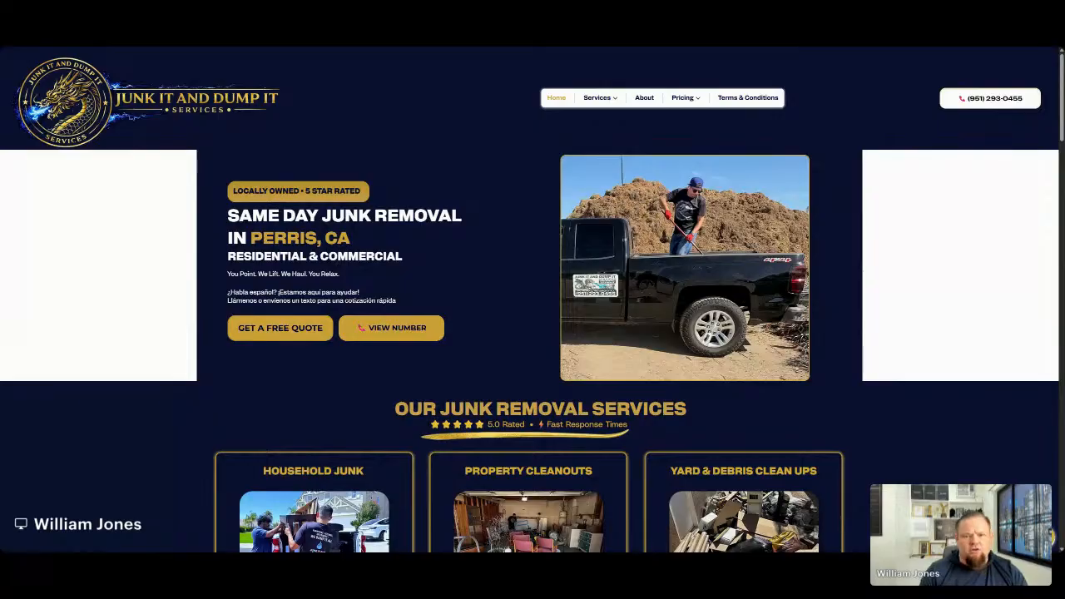
Switch to the Junk Removal Sitemap SOP document and review its residential junk removal service pages.
key(ctrl+Tab)
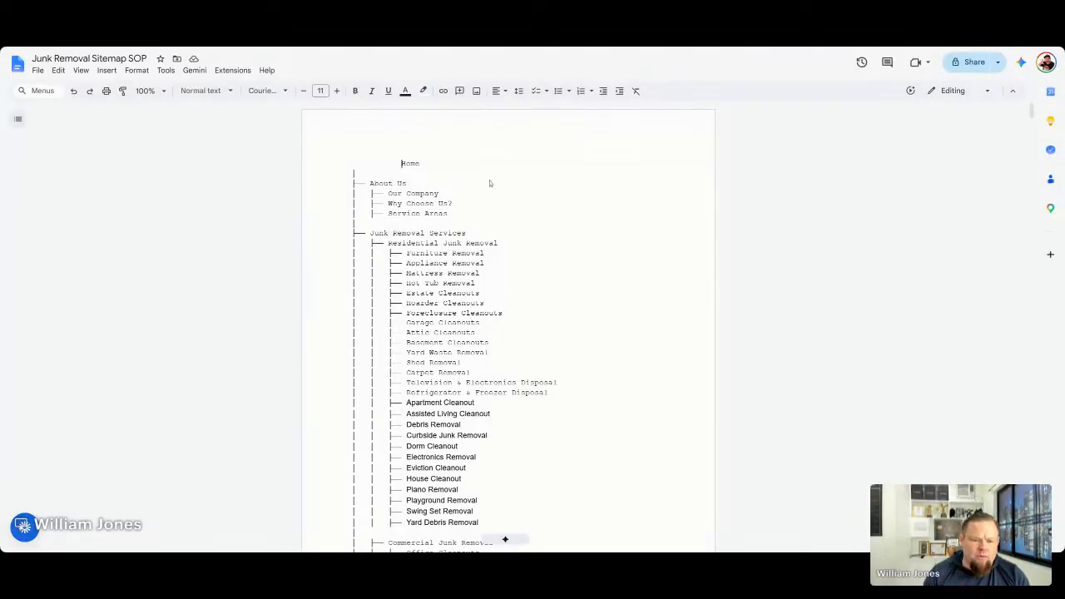
scroll(505, 539, down, 3)
scroll(505, 539, up, 3)
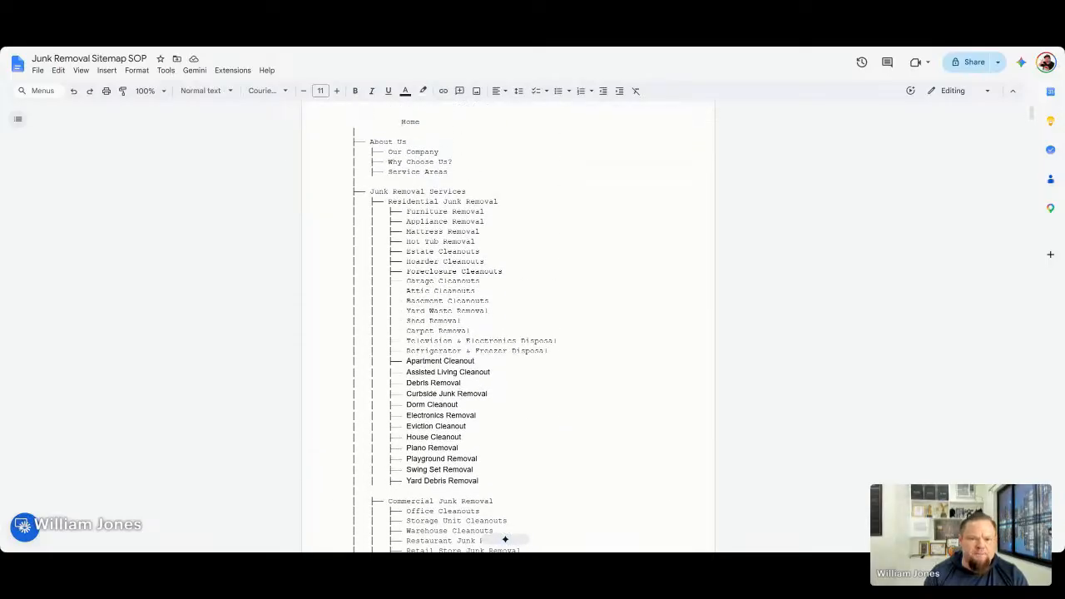
Return to the junk removal homepage and highlight the city "Perris, CA" in its main headline.
key(ctrl+Tab)
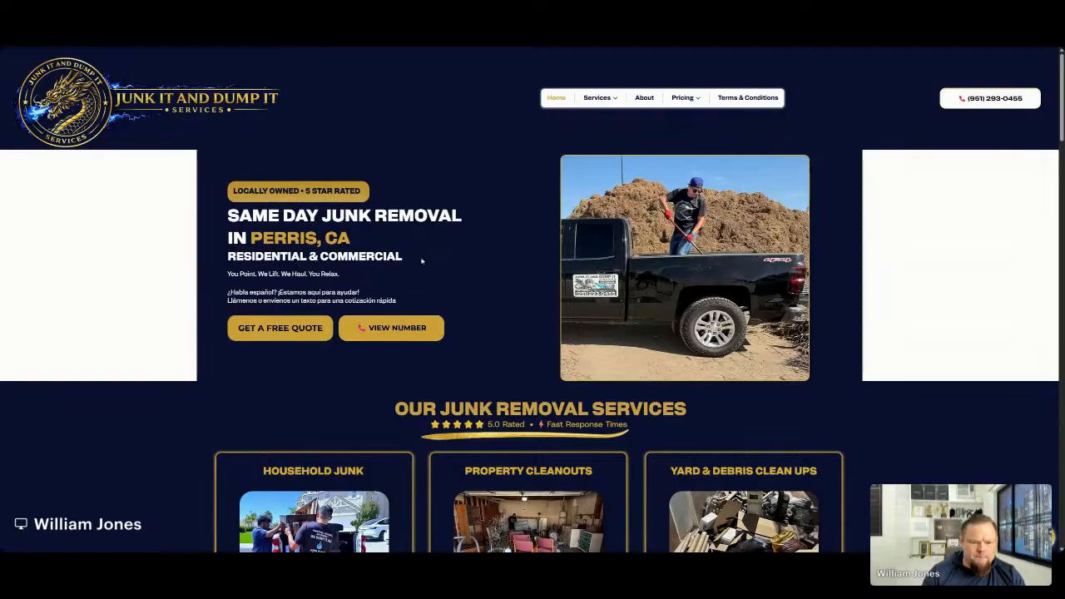
drag(358, 244, 250, 241)
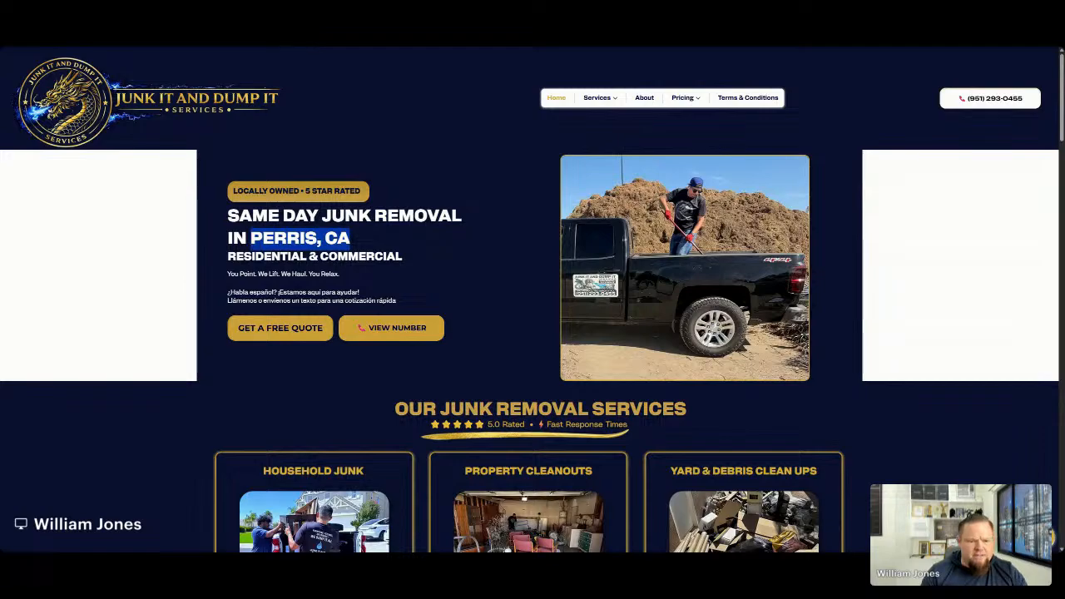
click(360, 47)
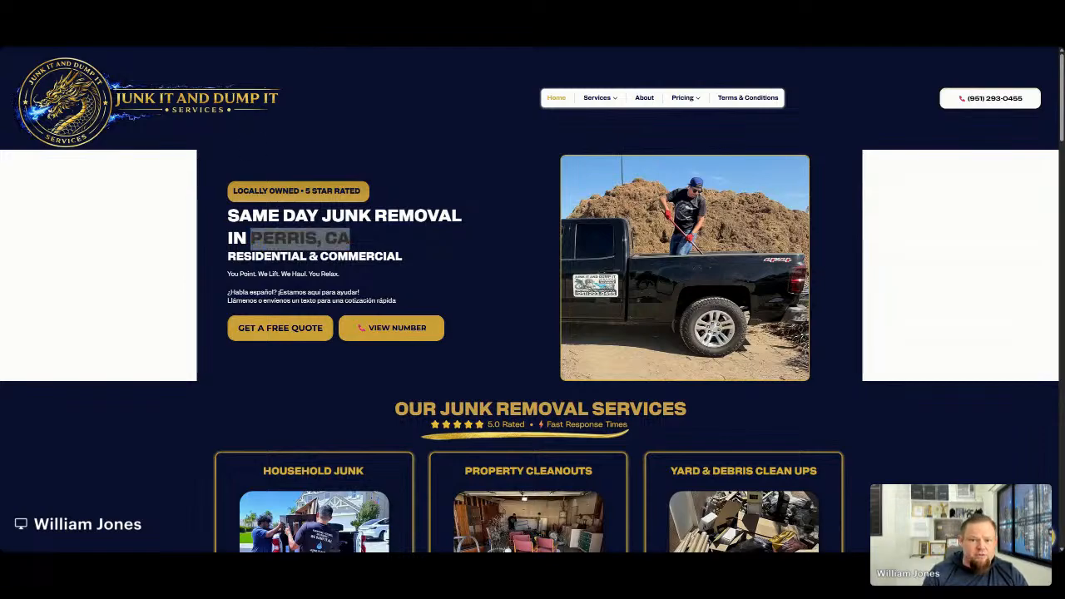
Search Google in a new tab for "junk removal perris, ca".
key(ctrl+t)
click(492, 167)
text(junk re)
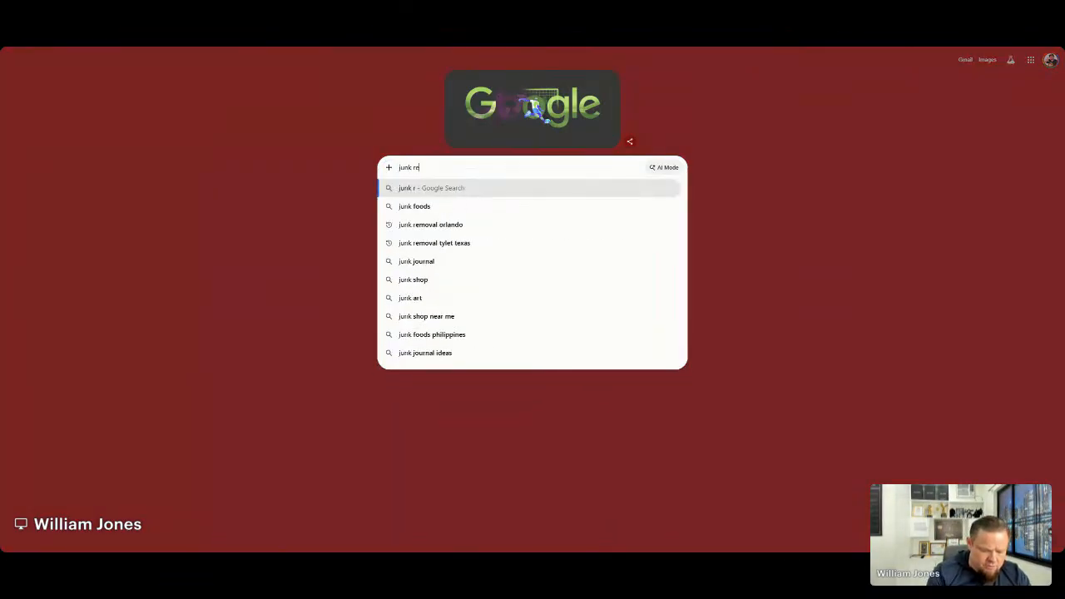
text(moval perris, ca)
key(Return)
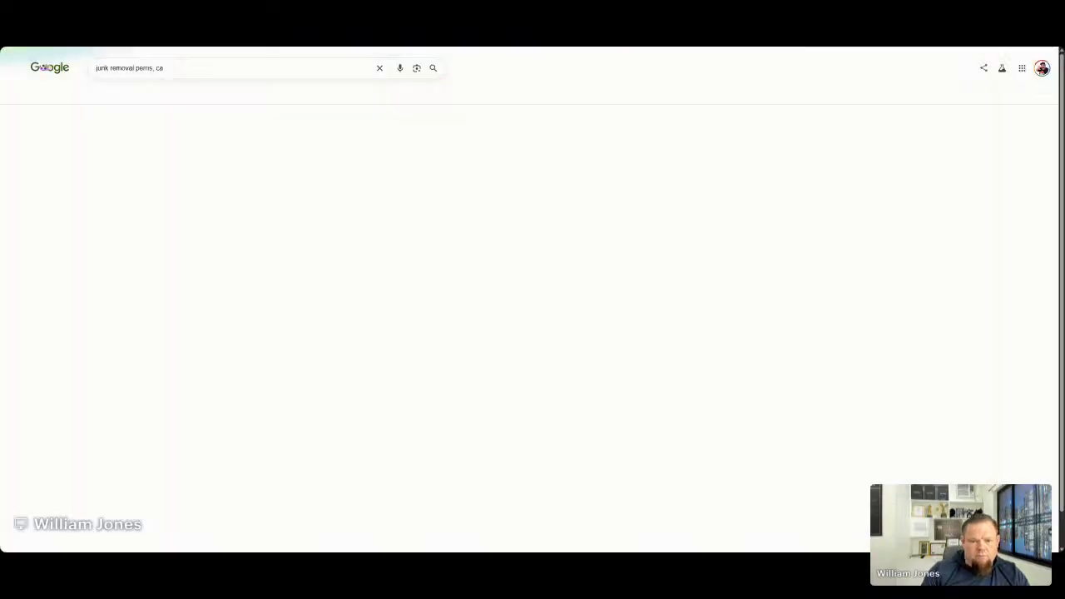
Highlight the People also ask questions in the Google results and bring up the AlsoAsked website.
scroll(532, 299, down, 5)
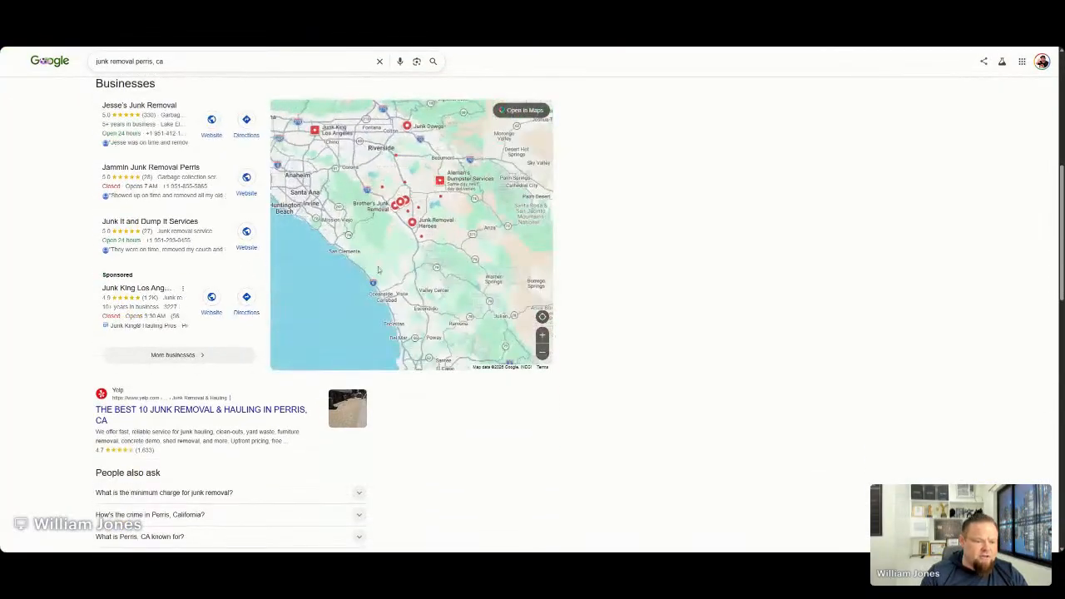
scroll(441, 396, down, 4)
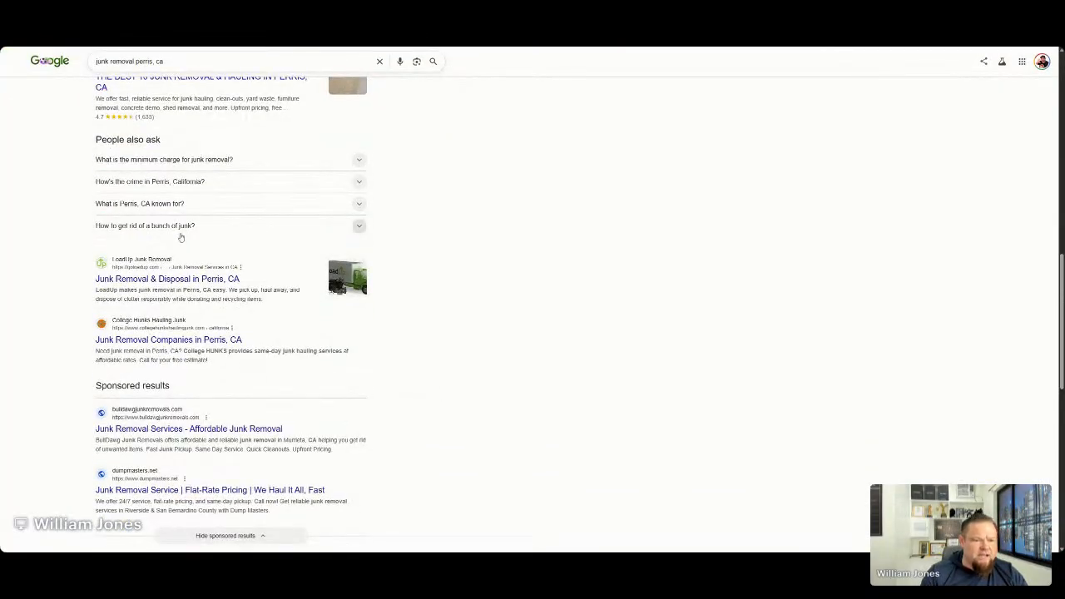
drag(95, 139, 177, 238)
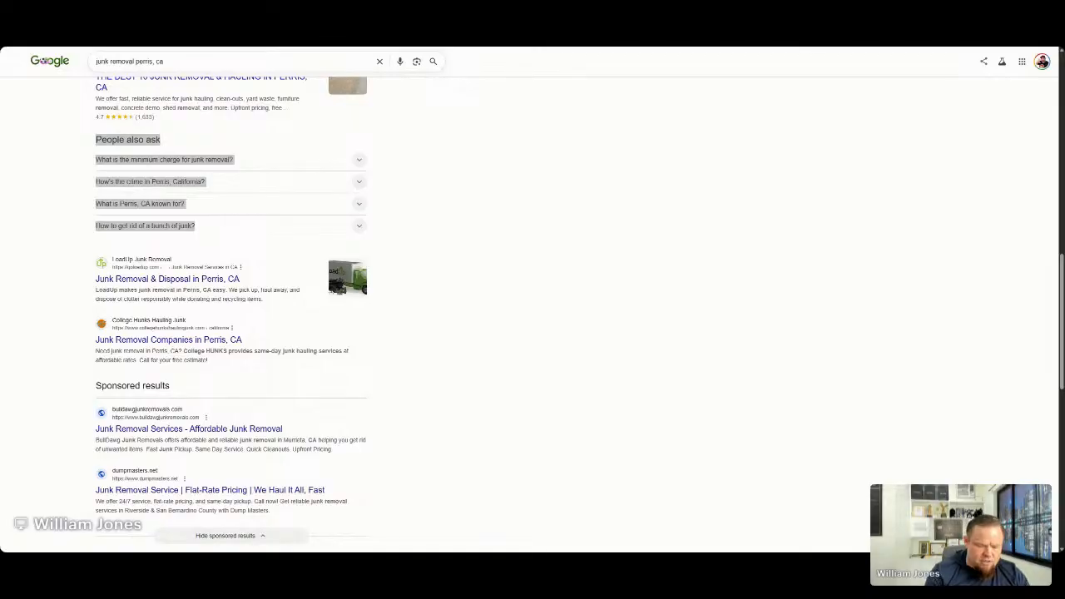
key(Return)
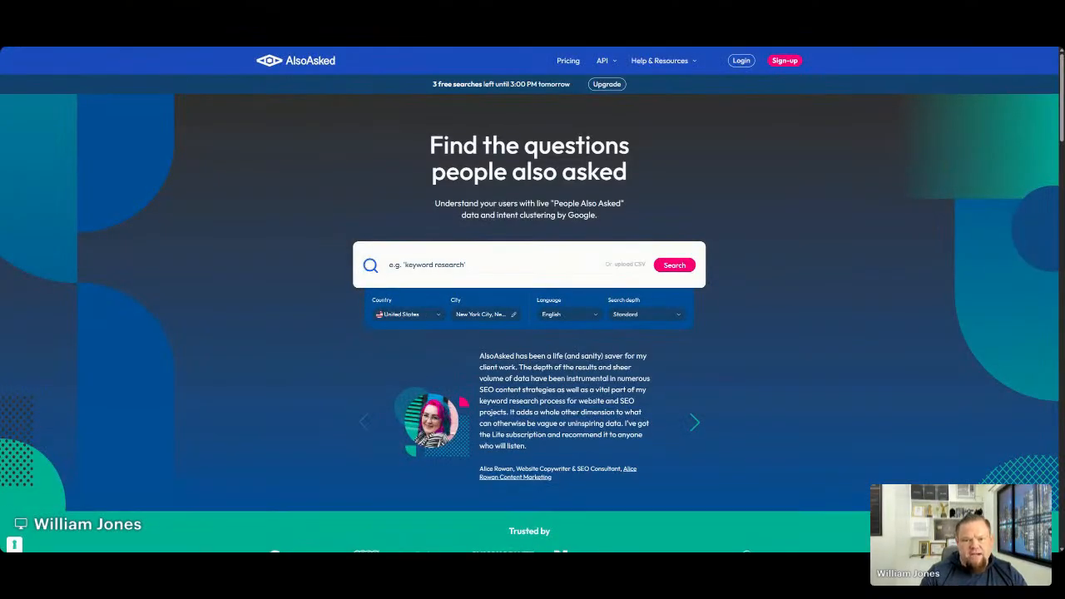
Back in the Google results, load more People also ask questions by repeatedly expanding and collapsing "What is the minimum charge for junk removal?".
key(ctrl+shift+Tab)
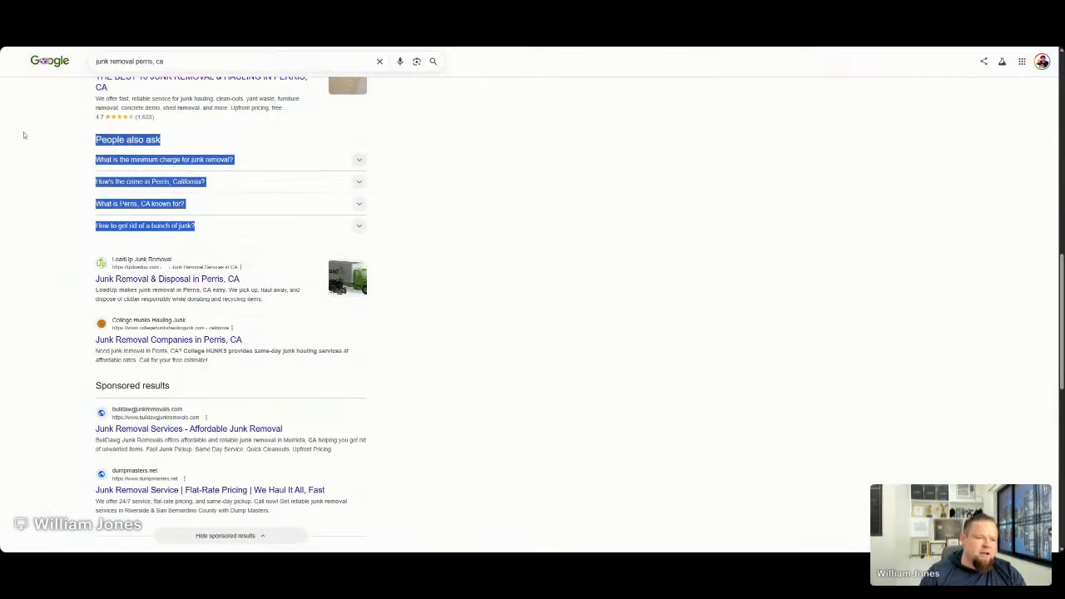
click(52, 145)
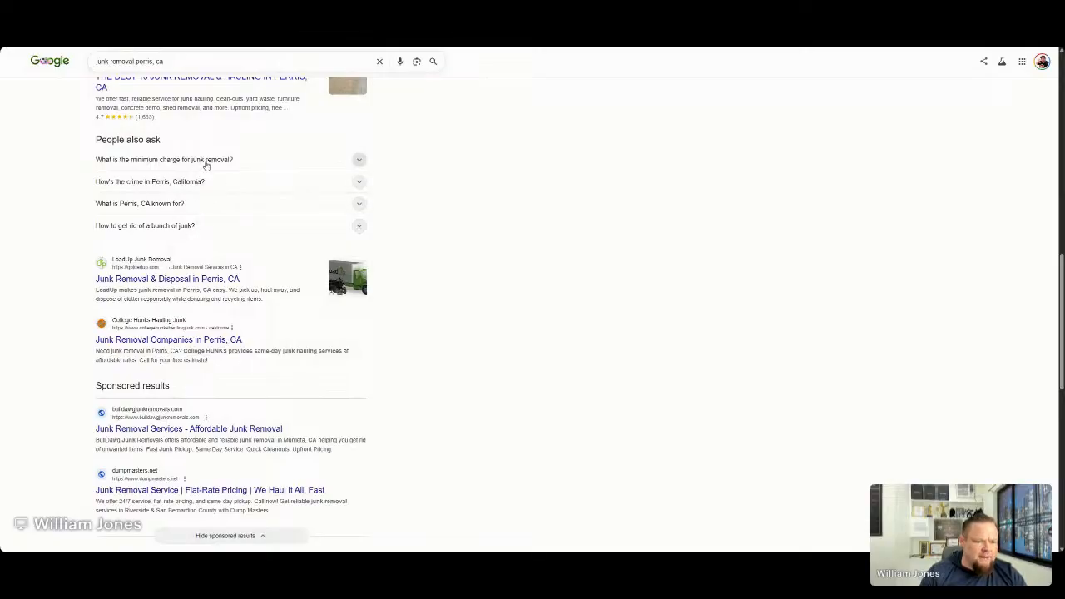
scroll(508, 232, up, 2)
scroll(587, 223, down, 2)
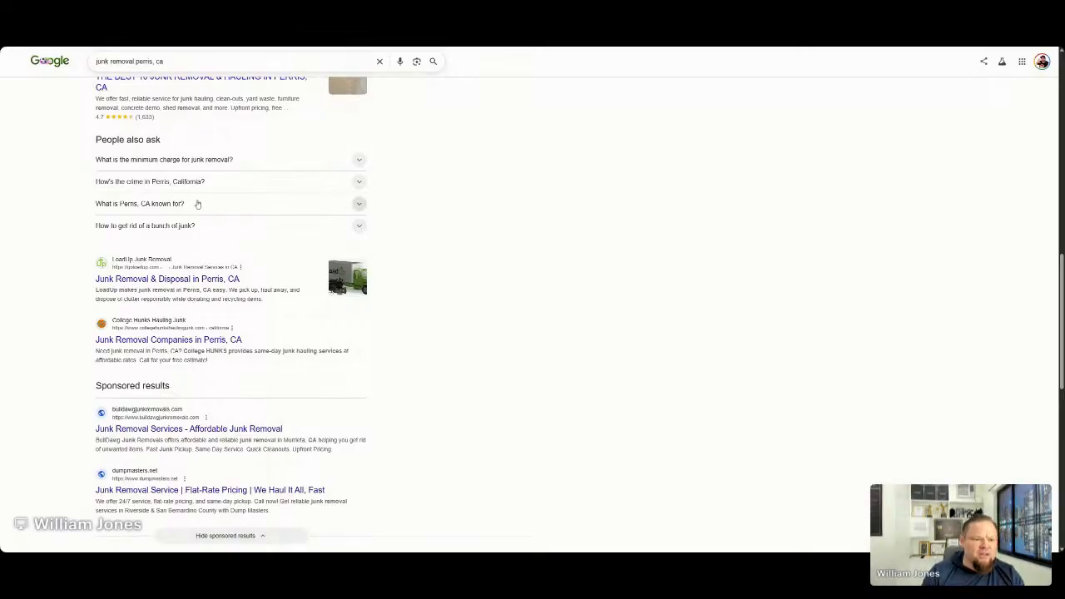
click(209, 159)
click(210, 160)
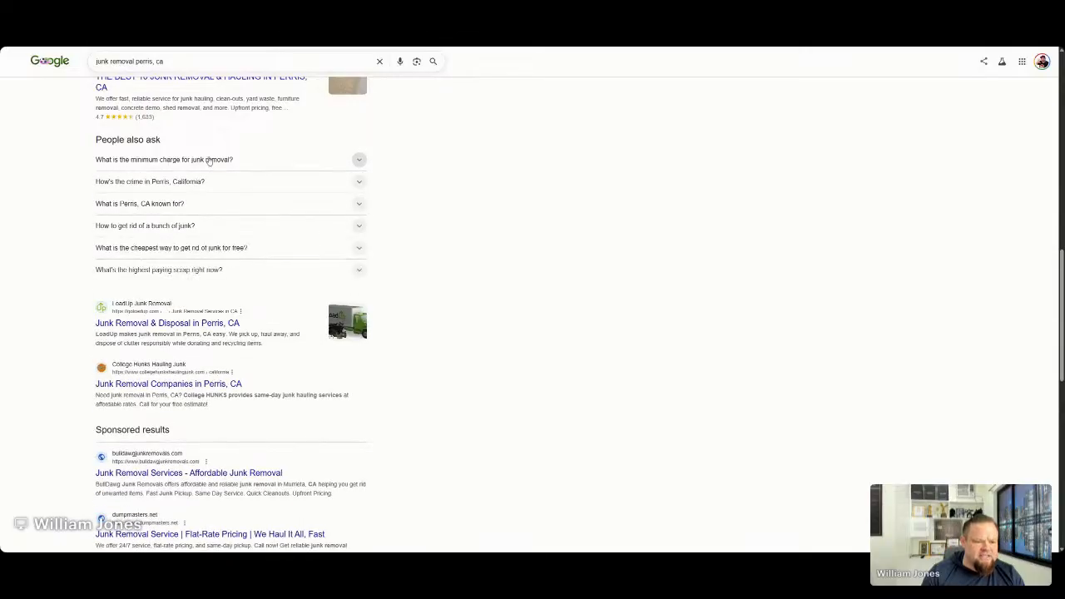
click(210, 159)
click(210, 160)
double_click(209, 159)
click(210, 160)
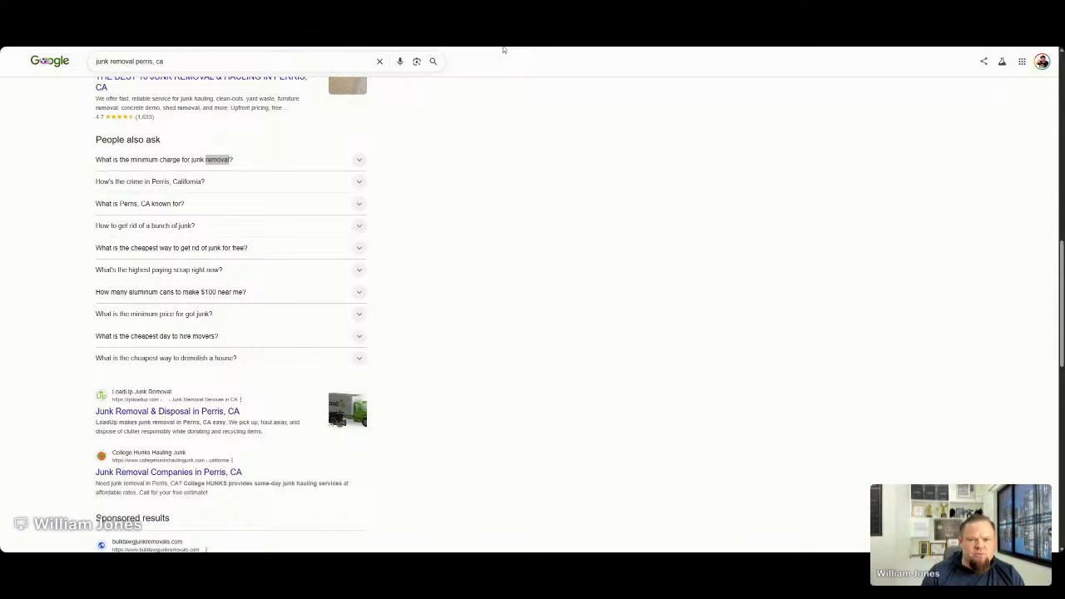
Show the AlsoAsked question search page again and return to the Junk It and Dump It homepage.
click(504, 46)
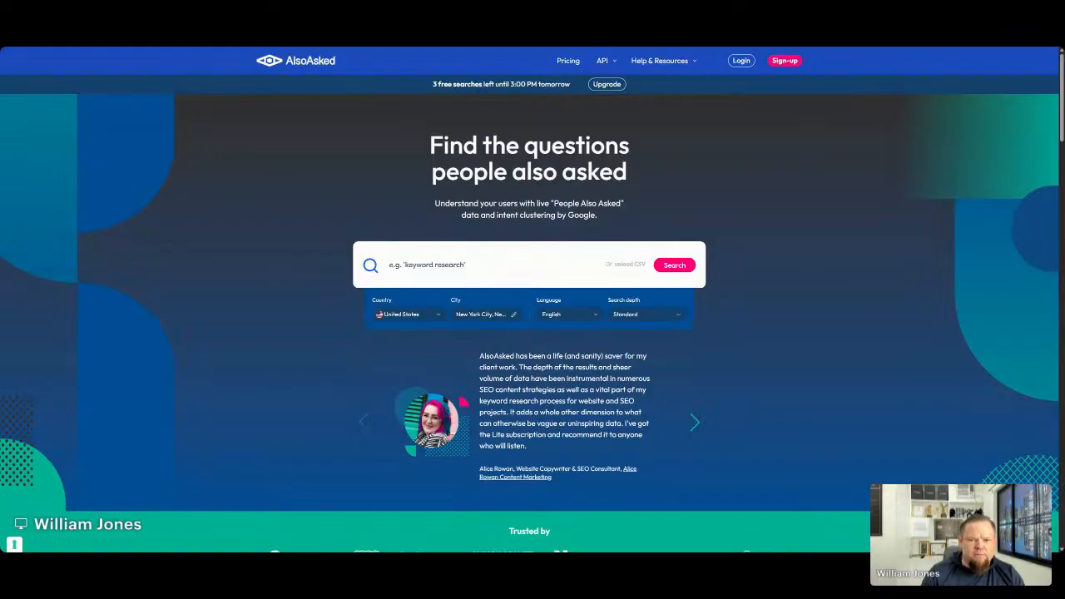
key(ctrl+Tab)
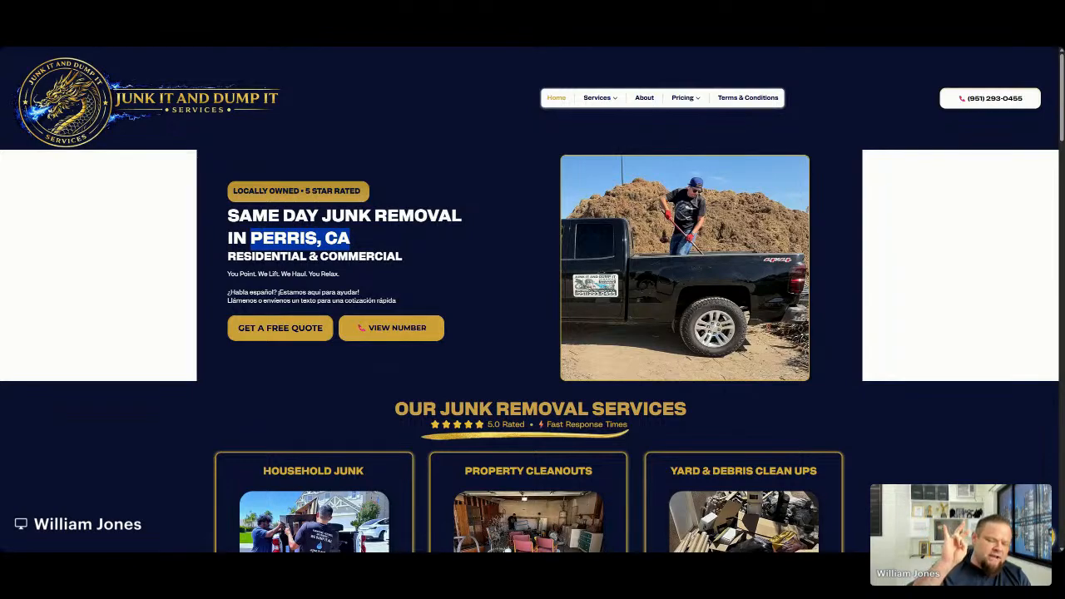
click(848, 48)
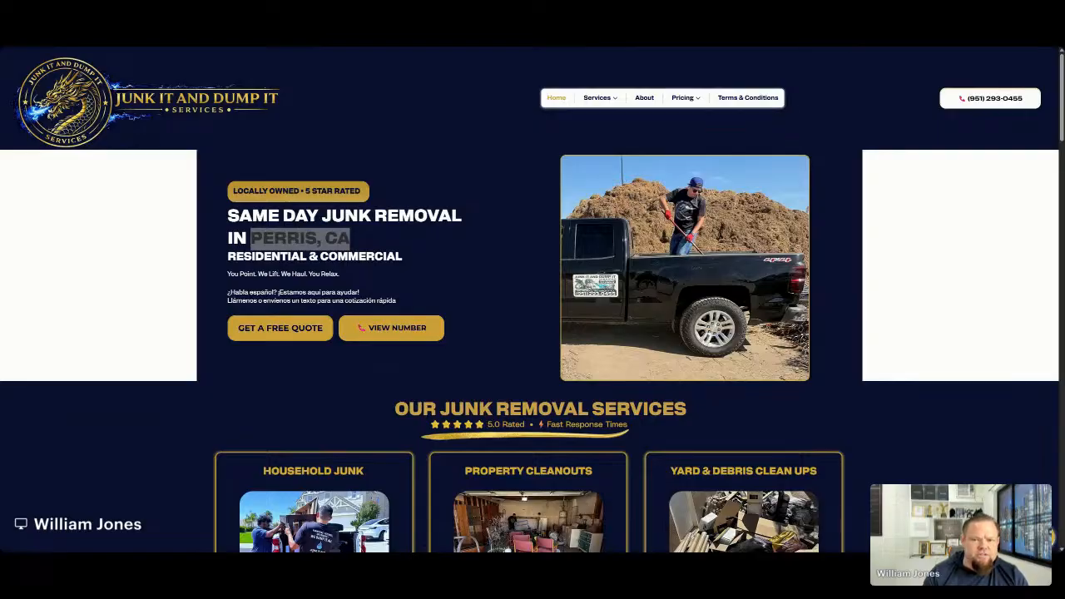
Revisit the Google results and view the Junk It and Dump It Services listing in Google Maps.
key(ctrl+Tab)
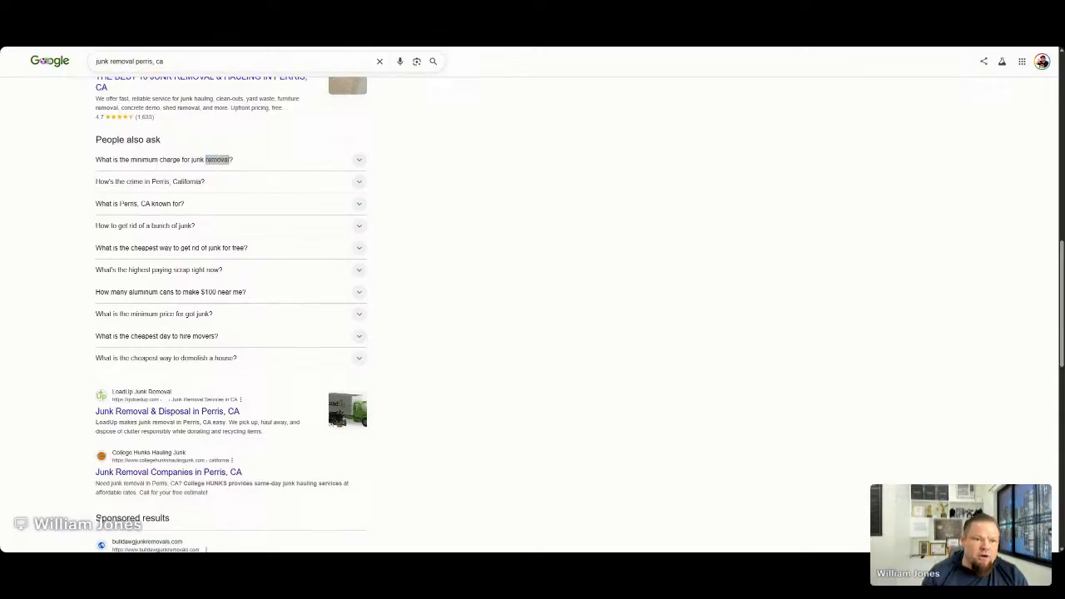
key(ctrl+Tab)
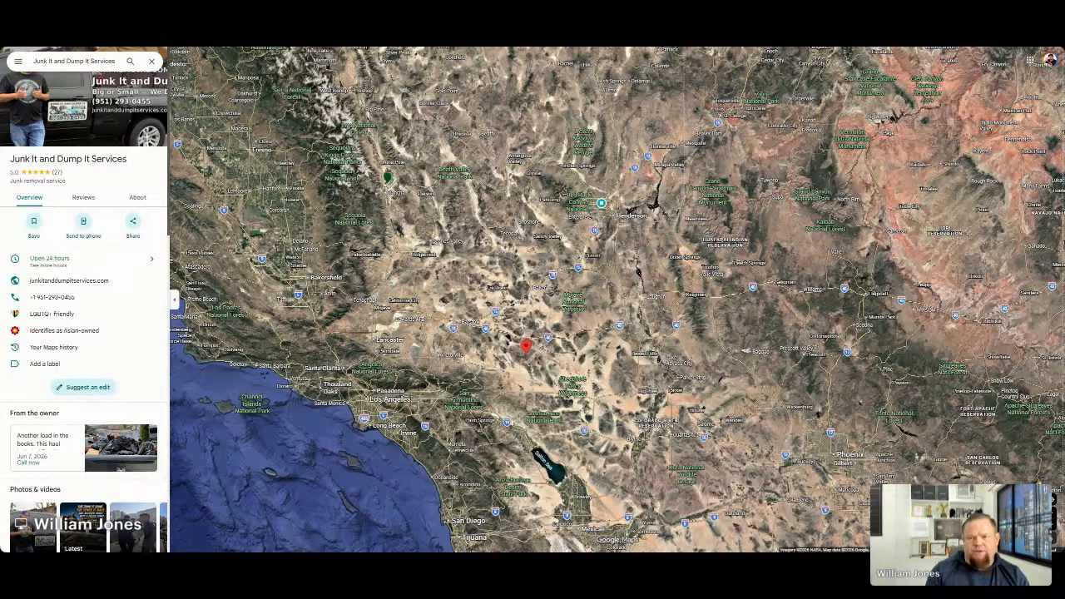
mouse_move(454, 173)
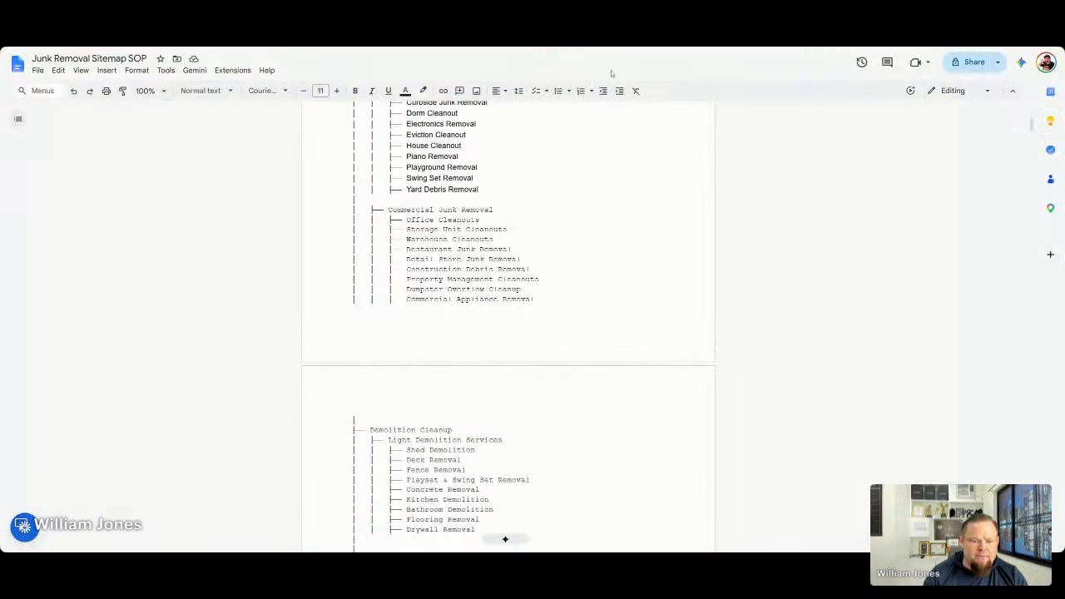
Review the commercial junk removal and demolition cleanup pages in the Junk Removal Sitemap SOP document.
scroll(504, 332, down, 5)
scroll(504, 539, up, 5)
scroll(504, 539, up, 4)
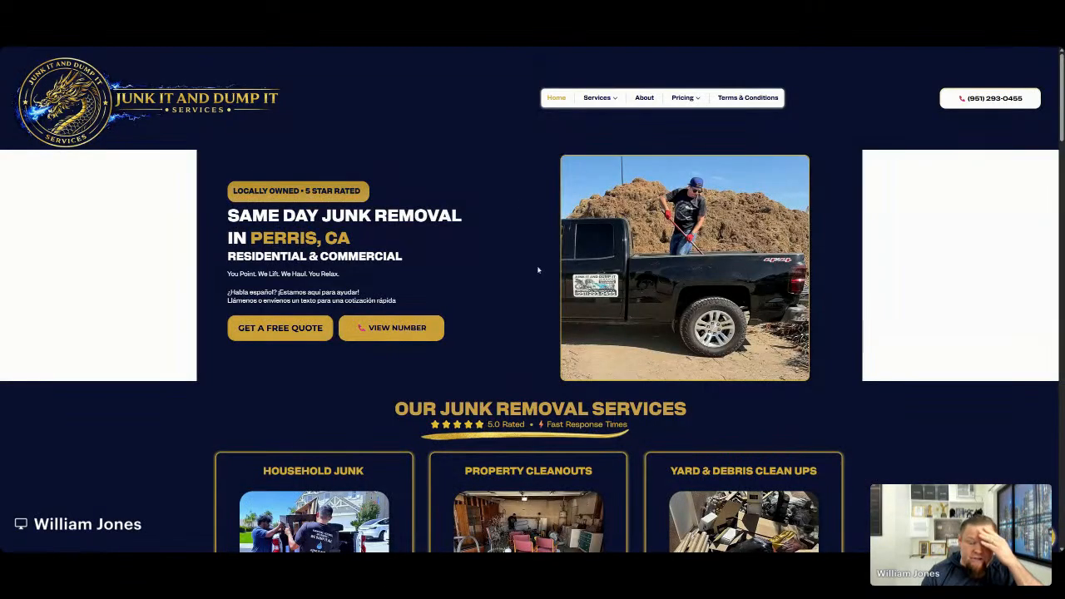
Examine the Frequently Asked Questions and Service Area sections on the junk removal homepage.
scroll(539, 270, down, 20)
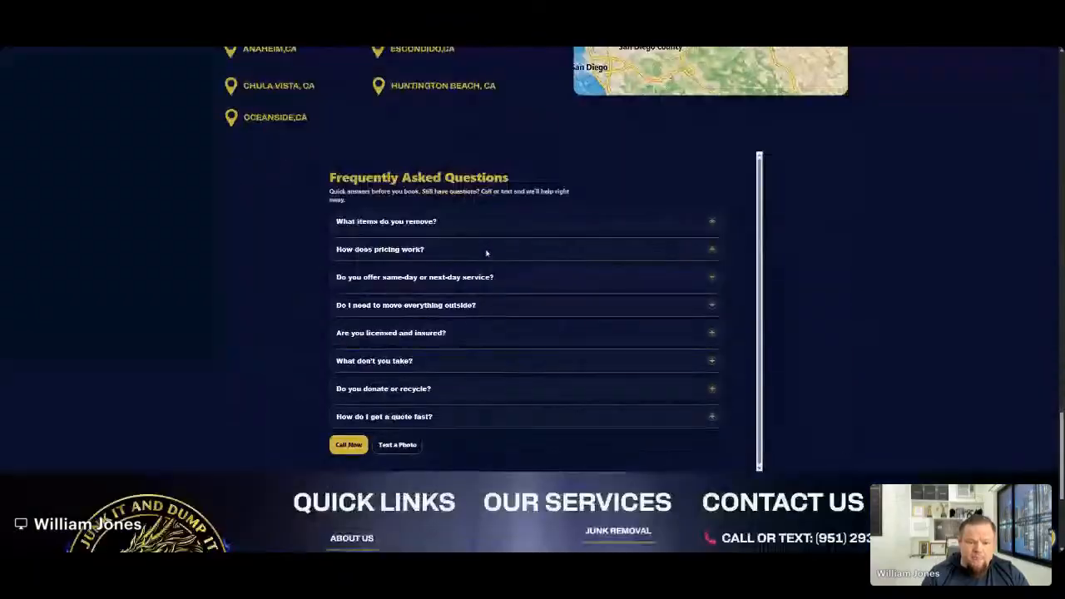
scroll(487, 253, up, 3)
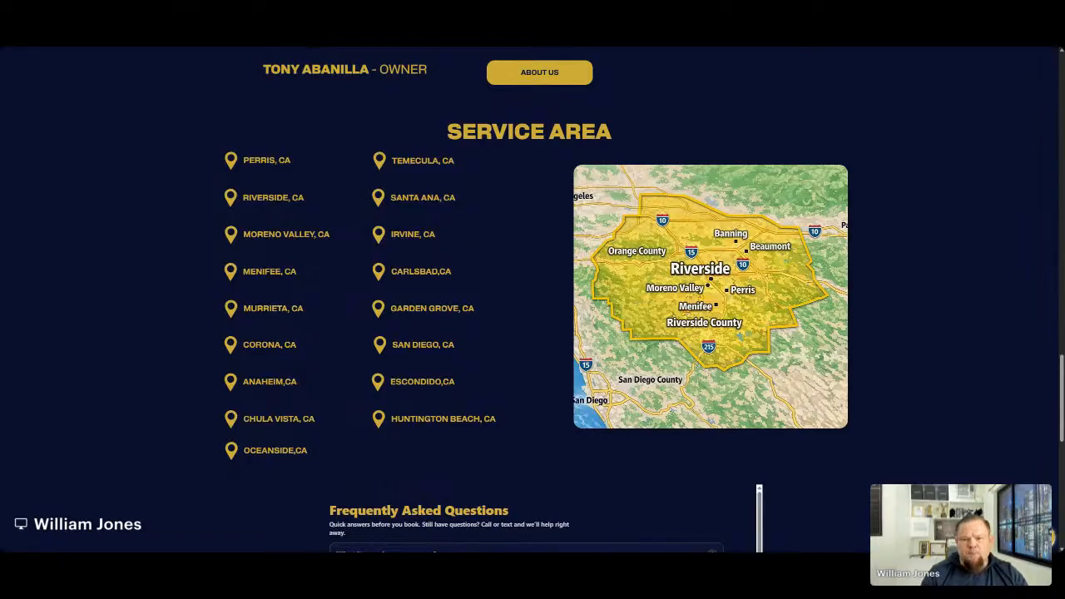
Switch to the Wolf Forge agency website and view its Web Design and Content packages.
key(ctrl+Tab)
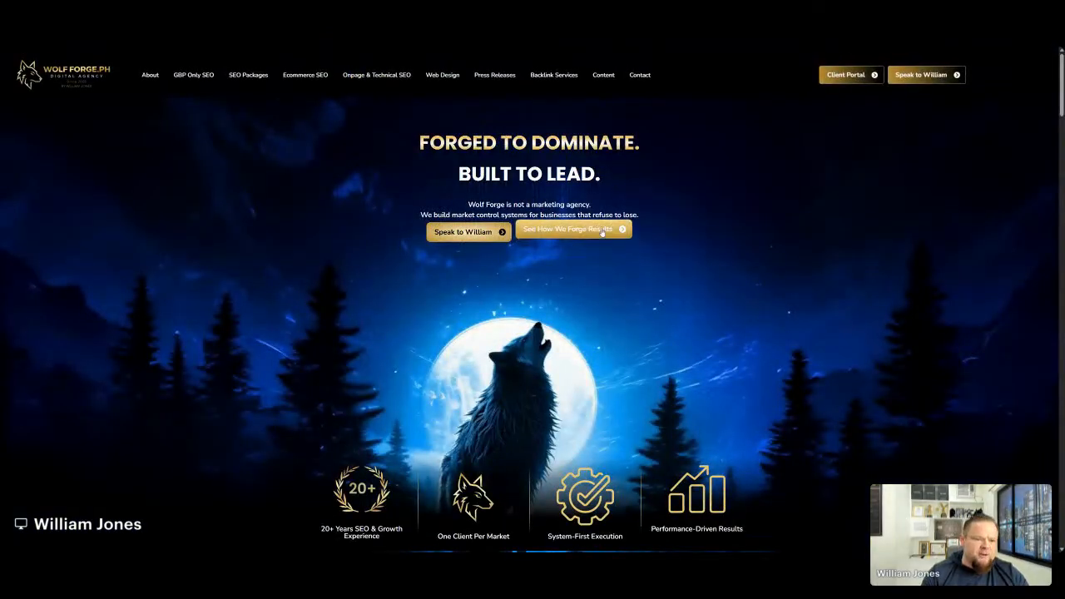
click(449, 78)
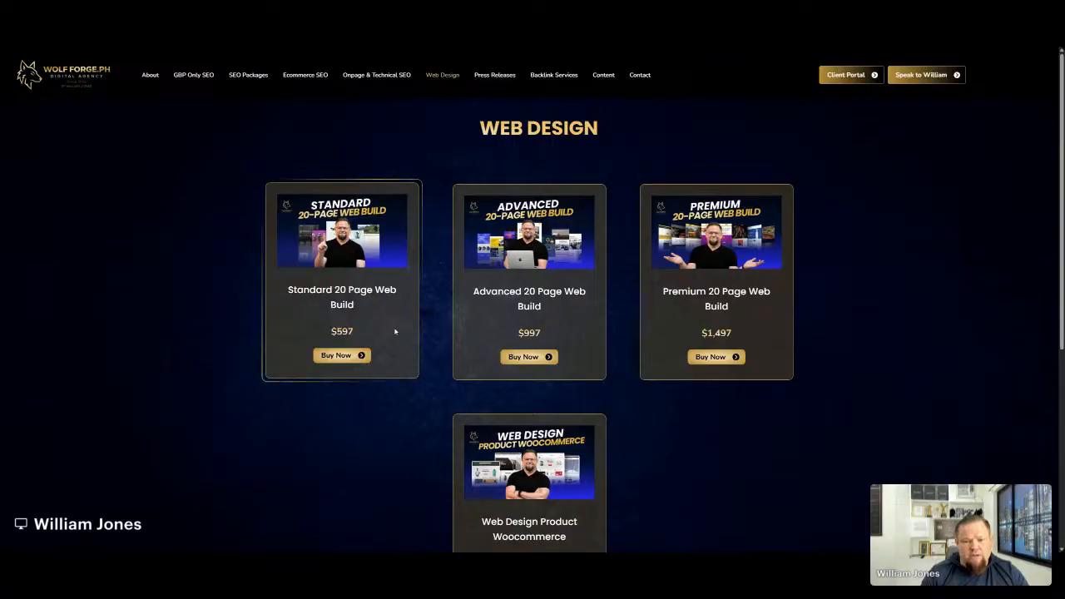
click(613, 75)
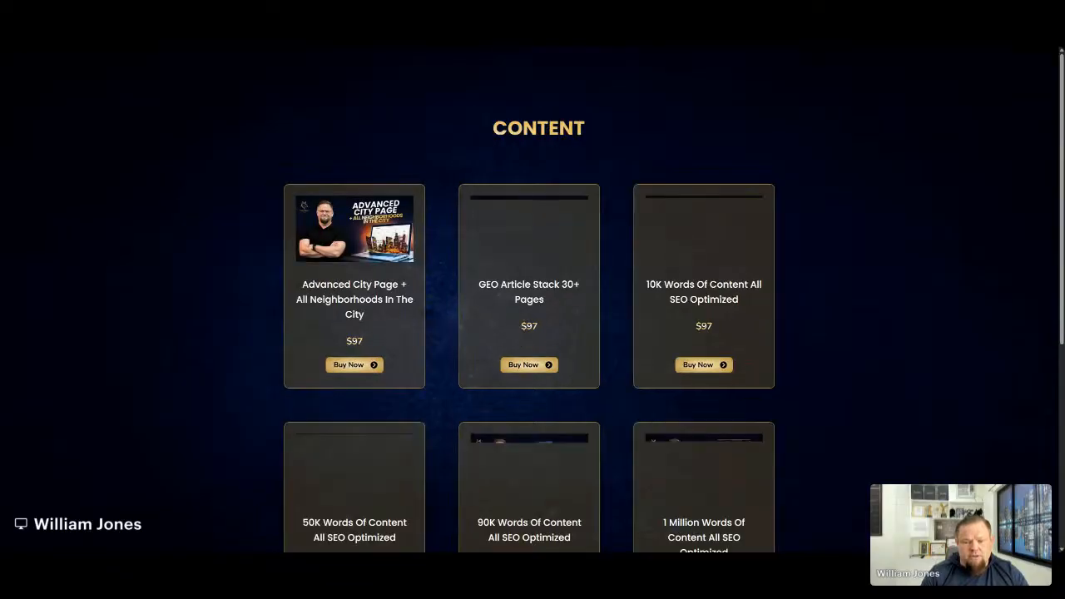
View the remaining Content packages and the Web Design packages, and open the SEO Packages page.
scroll(692, 333, down, 3)
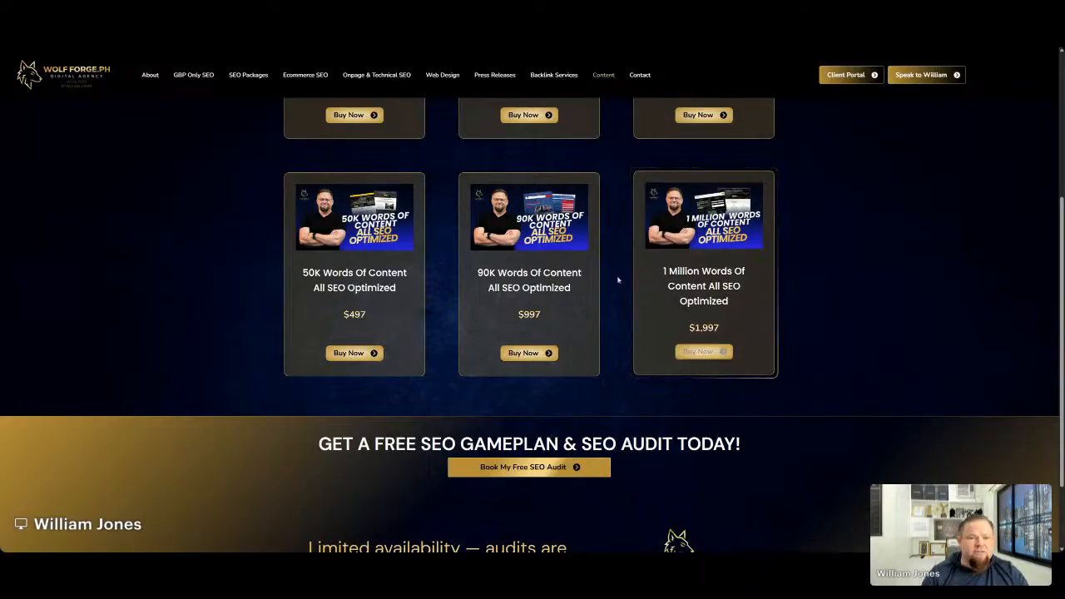
click(168, 48)
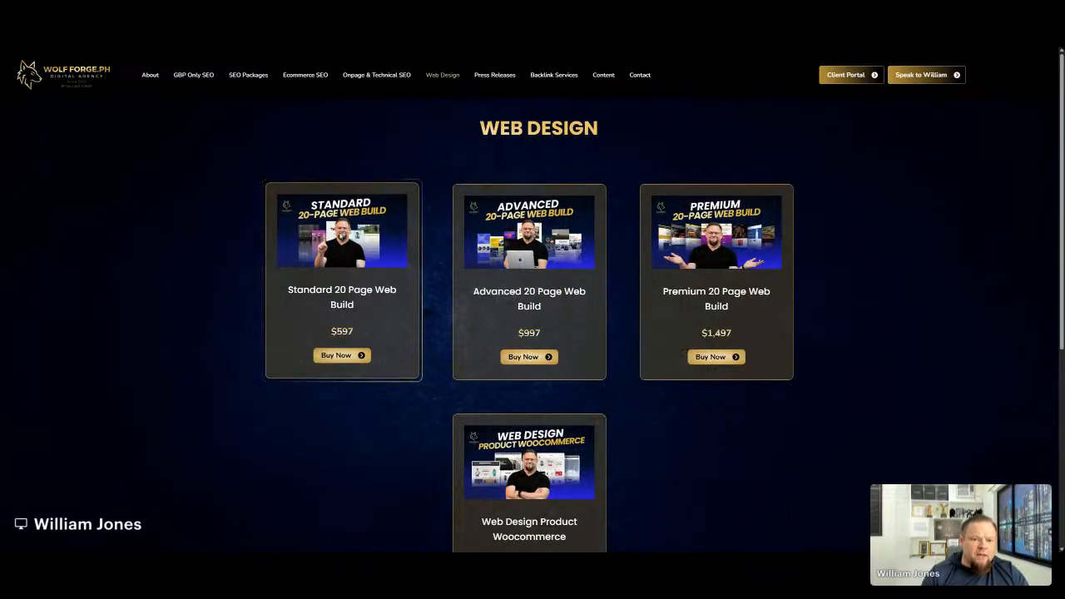
click(256, 77)
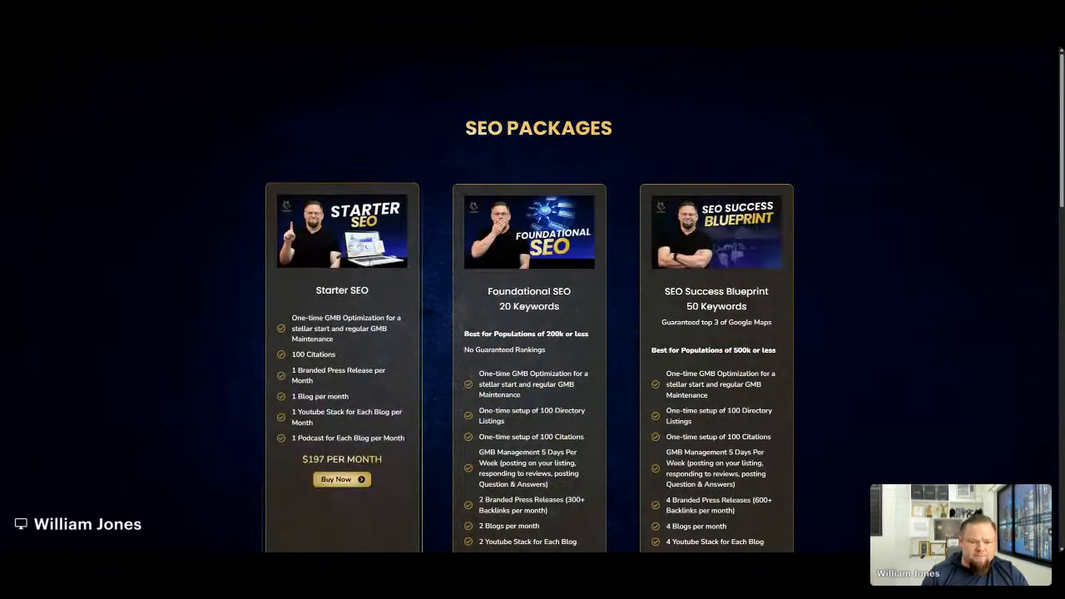
Compare the inclusions and monthly prices of the Starter, Foundational, Success Blueprint, Platinum and Bespoke SEO packages.
scroll(374, 255, down, 4)
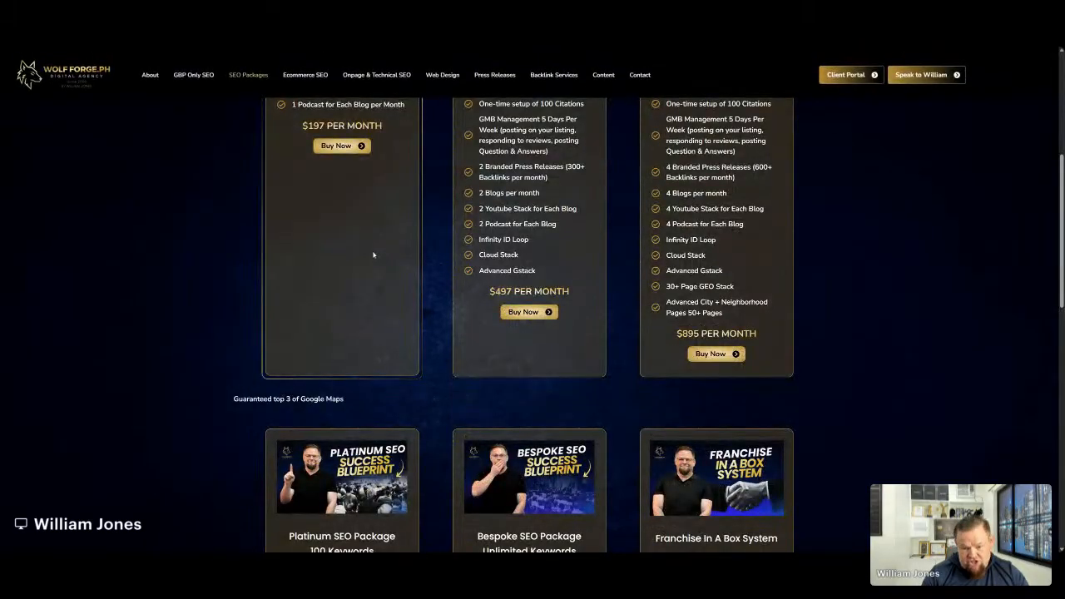
scroll(375, 250, down, 3)
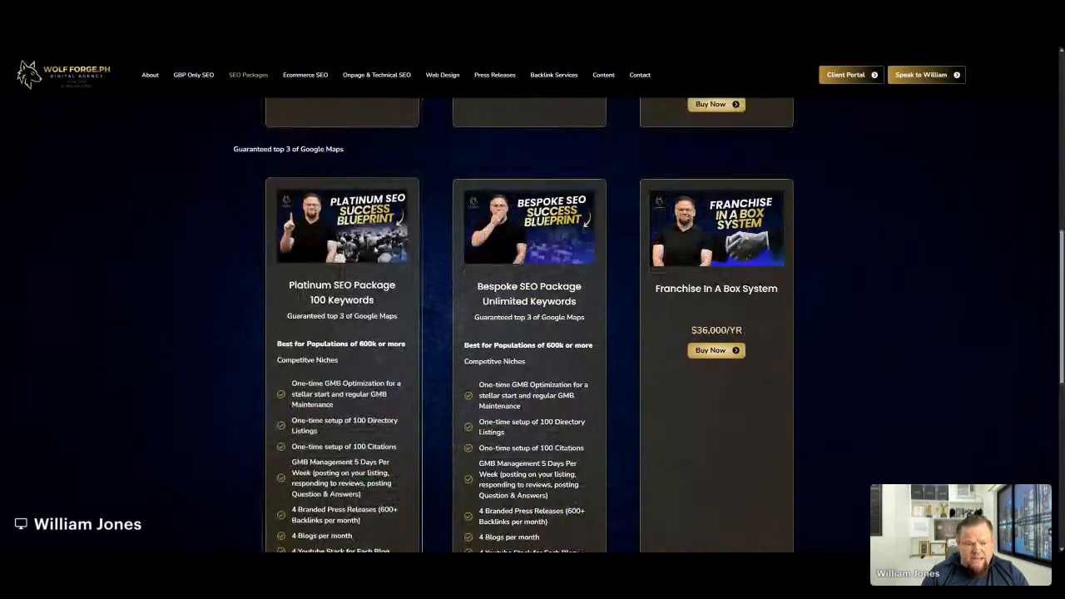
scroll(333, 216, down, 2)
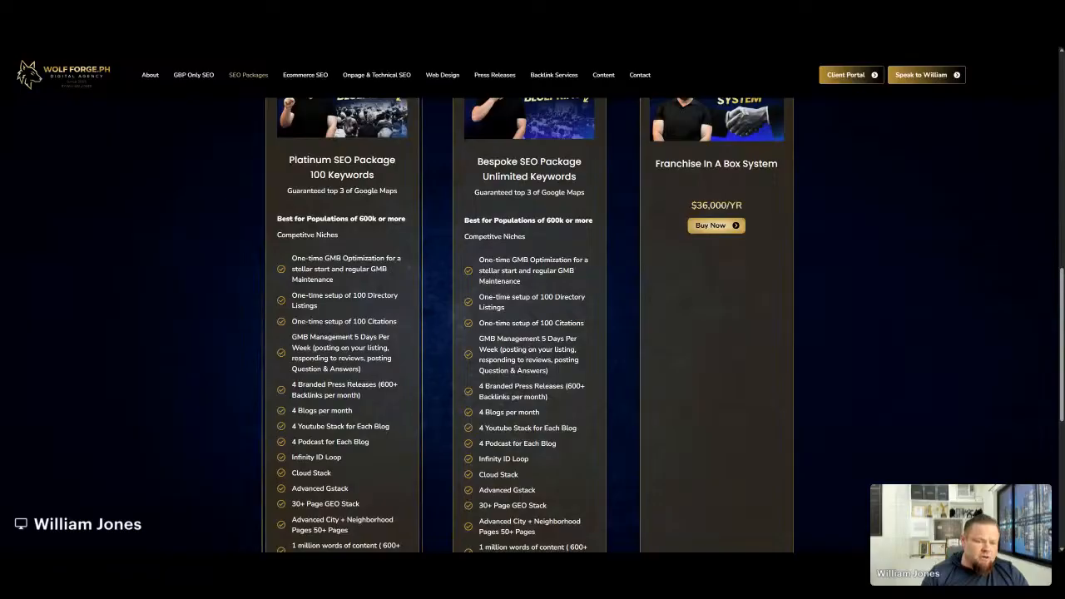
scroll(327, 210, down, 3)
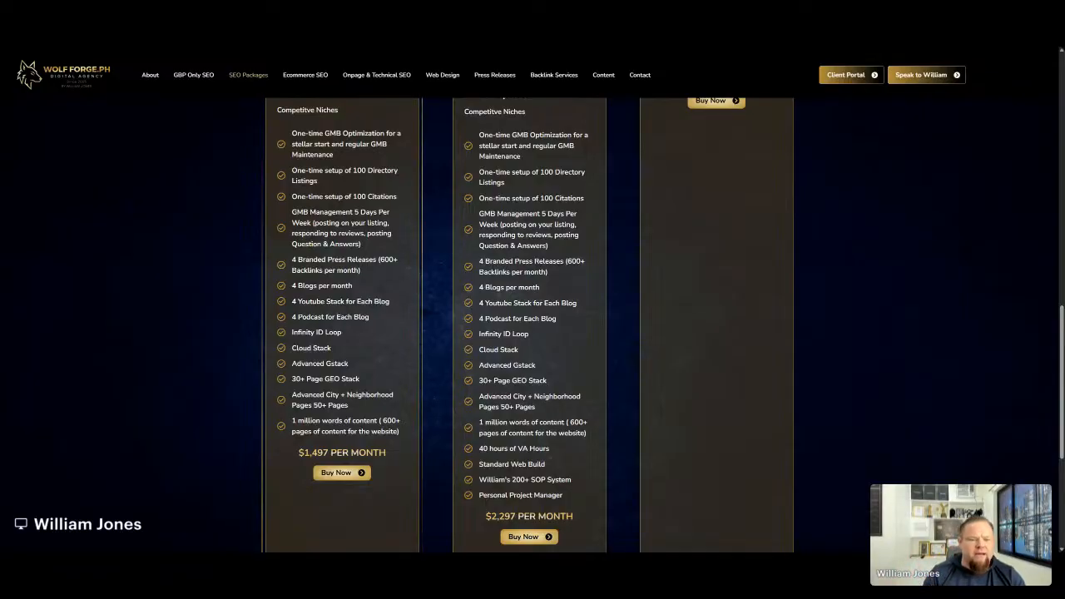
scroll(368, 297, up, 3)
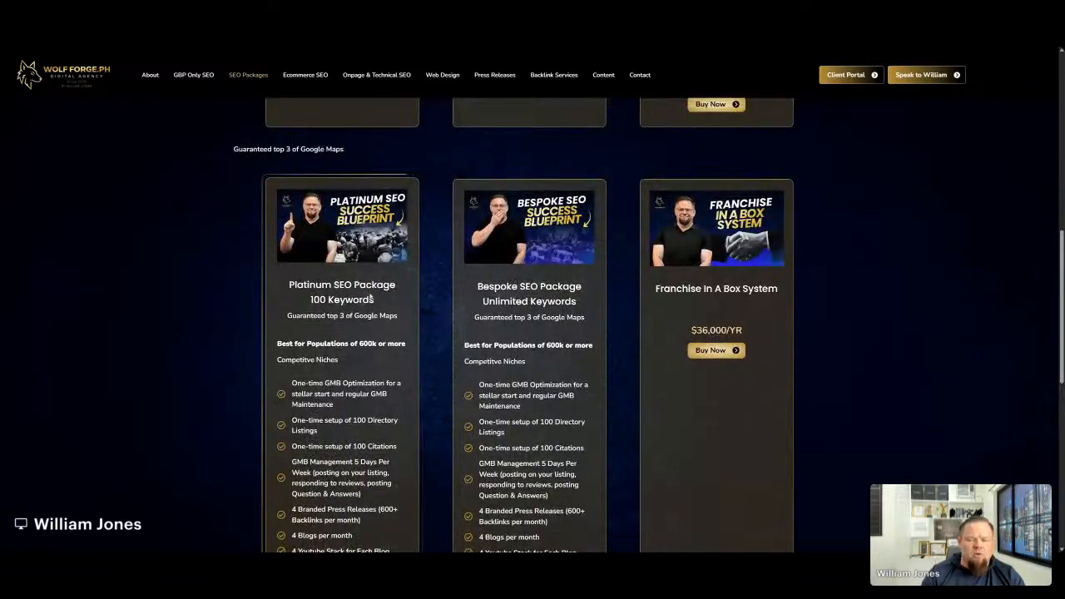
scroll(369, 297, up, 4)
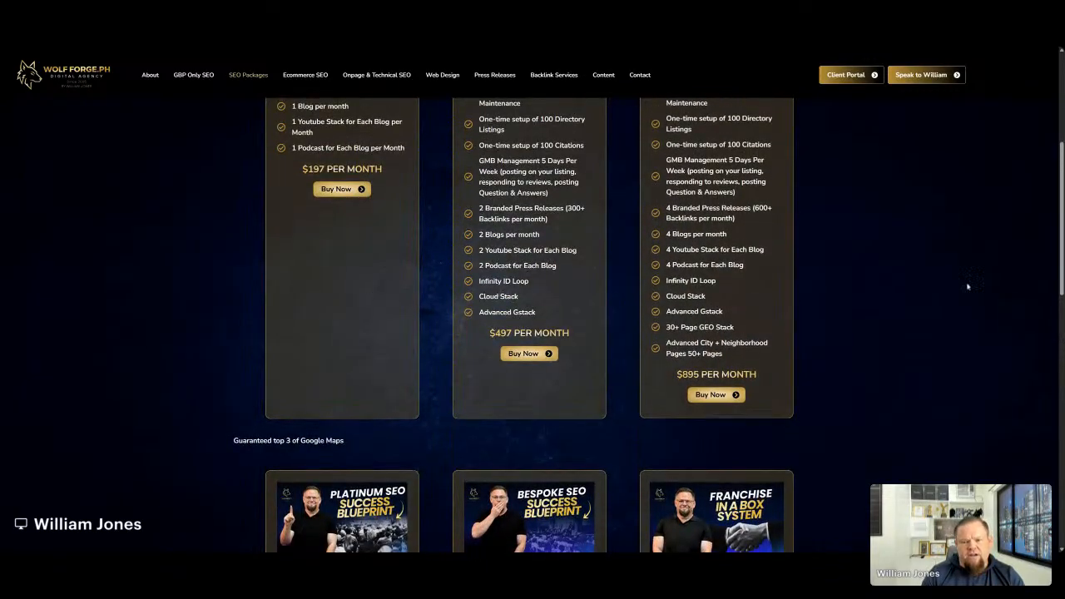
scroll(944, 320, up, 4)
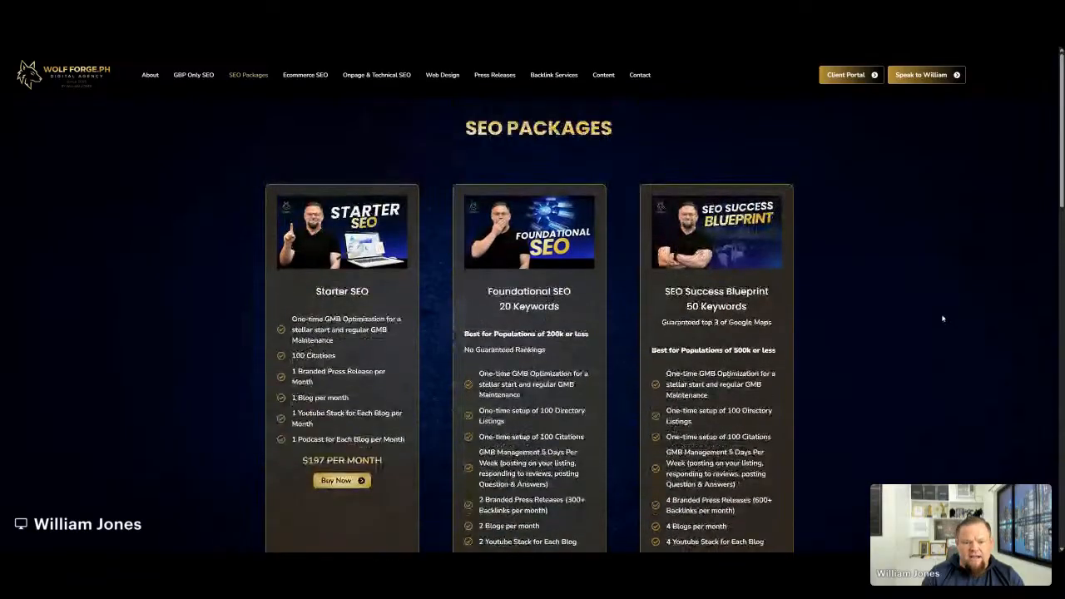
scroll(556, 288, down, 3)
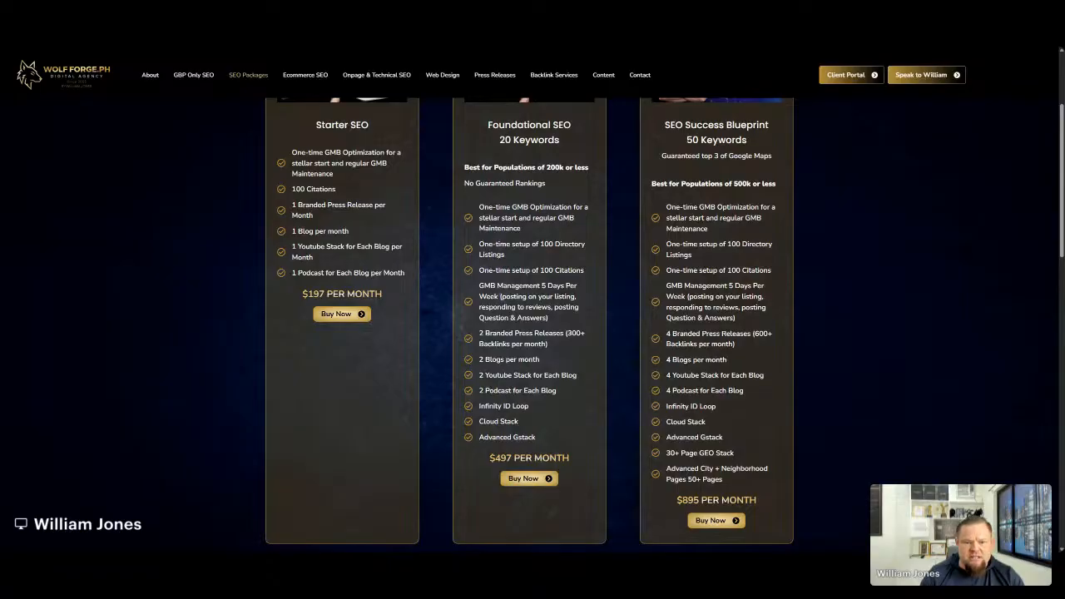
Revisit the Service Area section of the junk removal website and switch back to the Wolf Forge website's homepage.
key(ctrl+Tab)
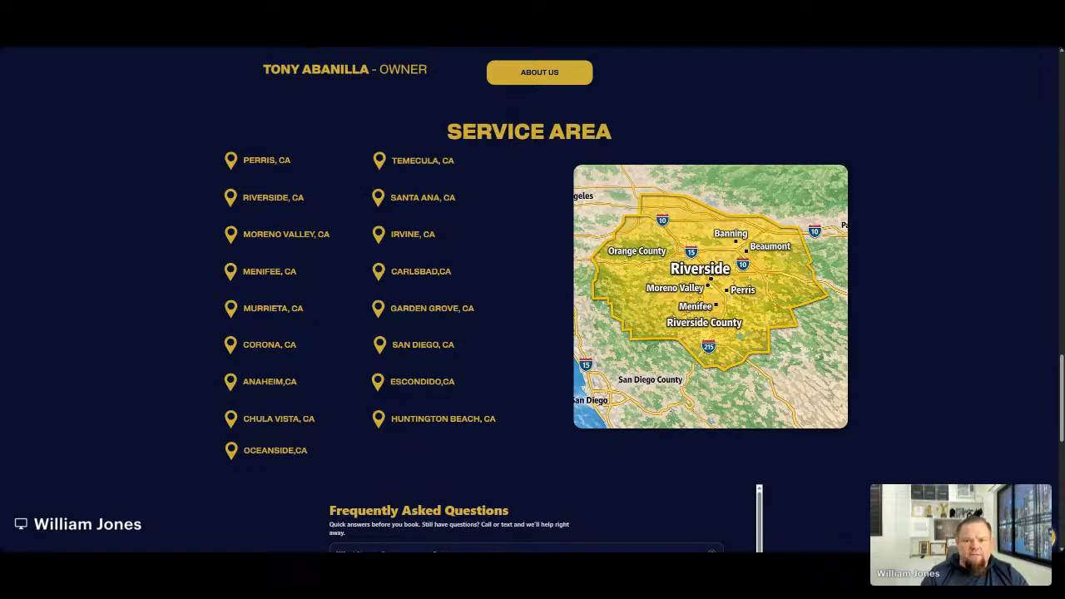
key(ctrl+Tab)
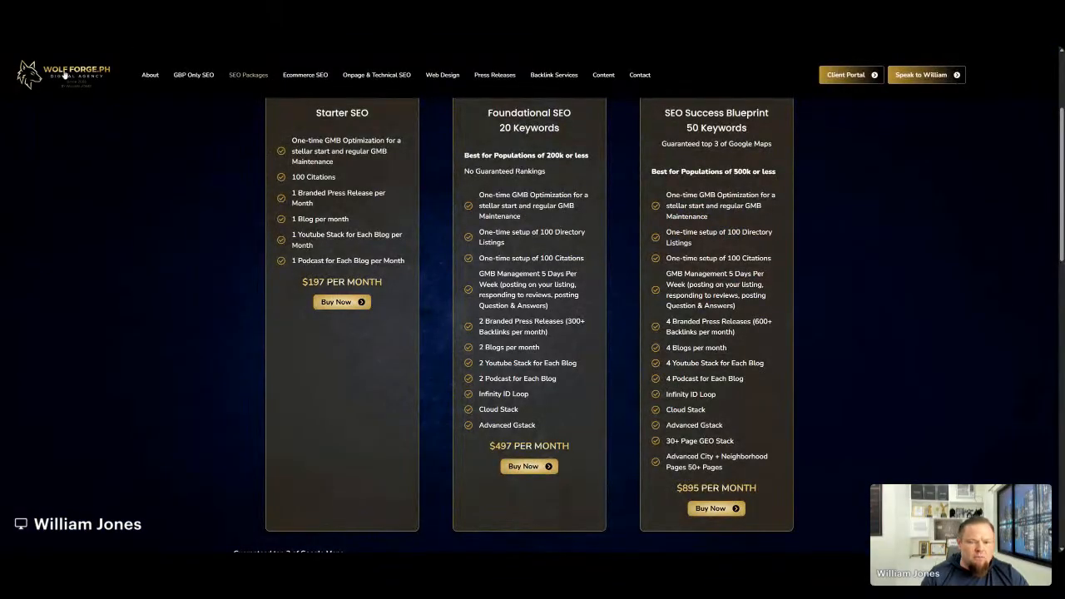
key(ctrl+Tab)
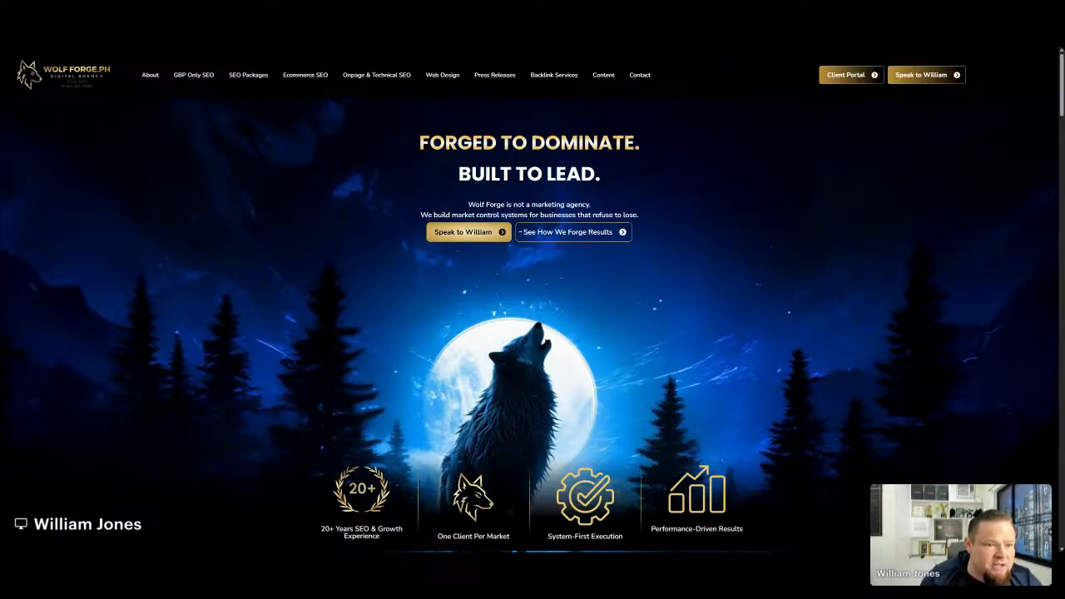
Switch to Google Maps, search for Stedman, CA, and examine its location relative to the surrounding region.
key(ctrl+Tab)
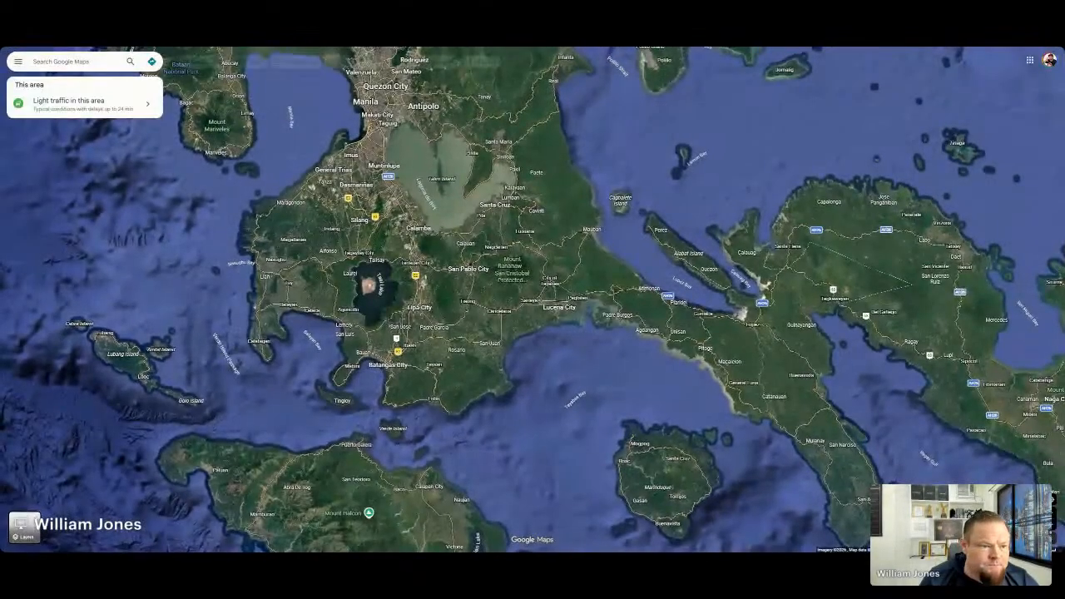
text(stedman)
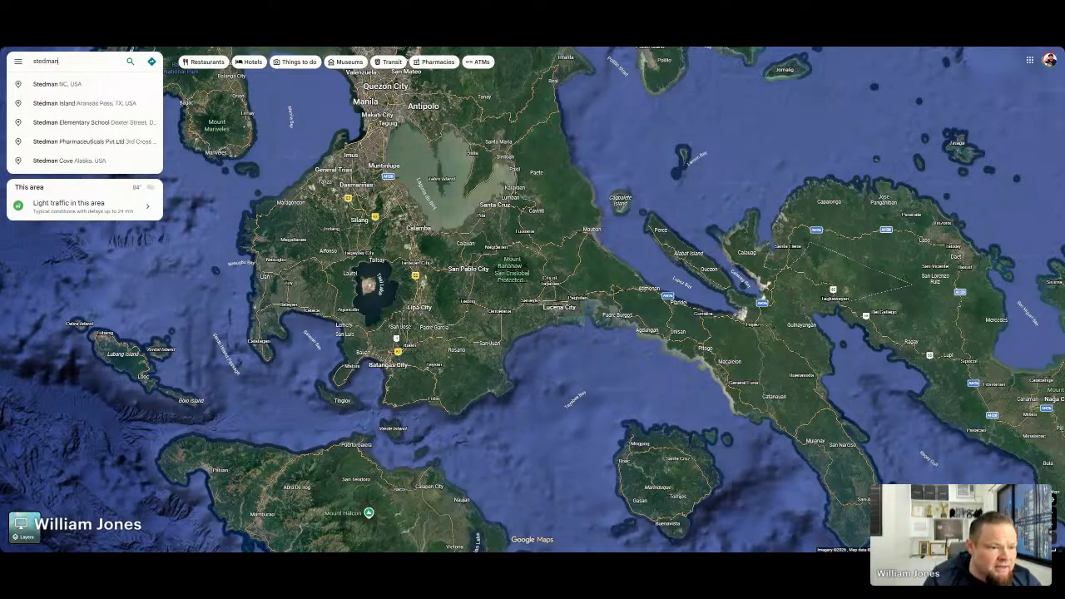
text(, ca)
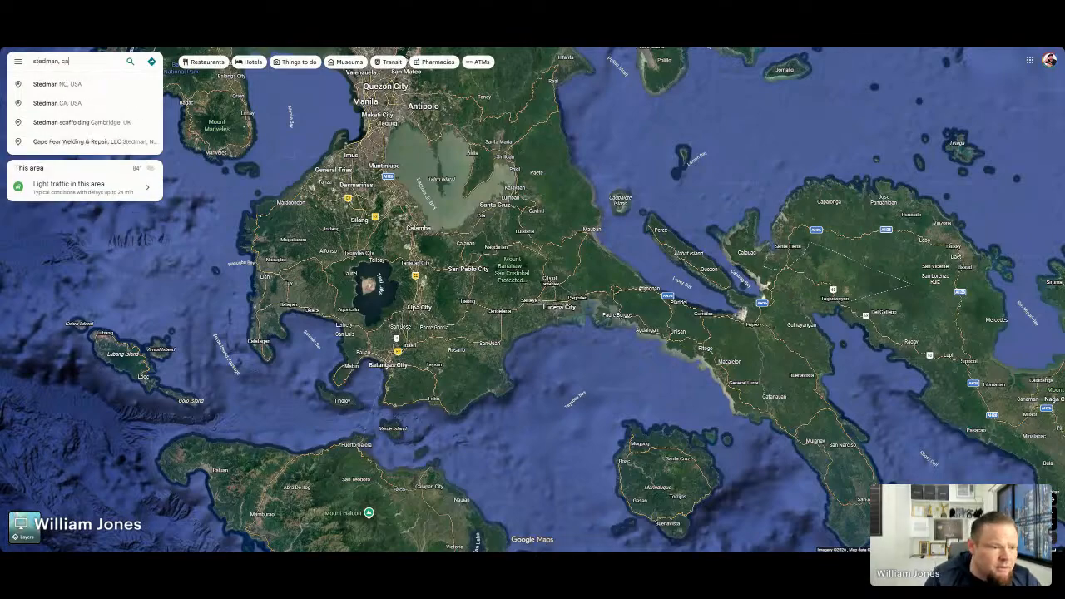
click(75, 108)
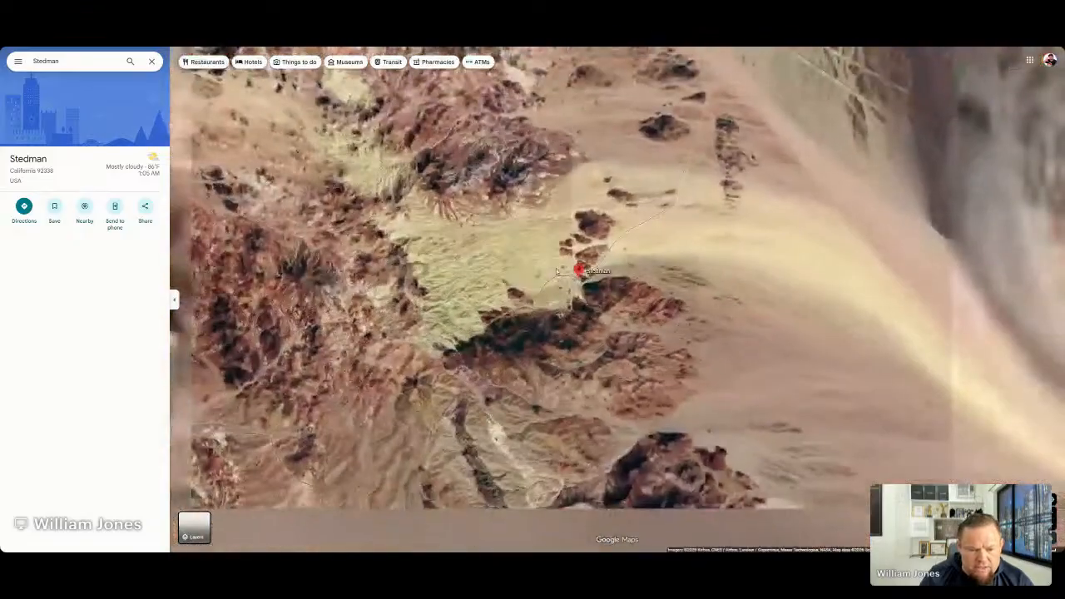
scroll(549, 270, down, 5)
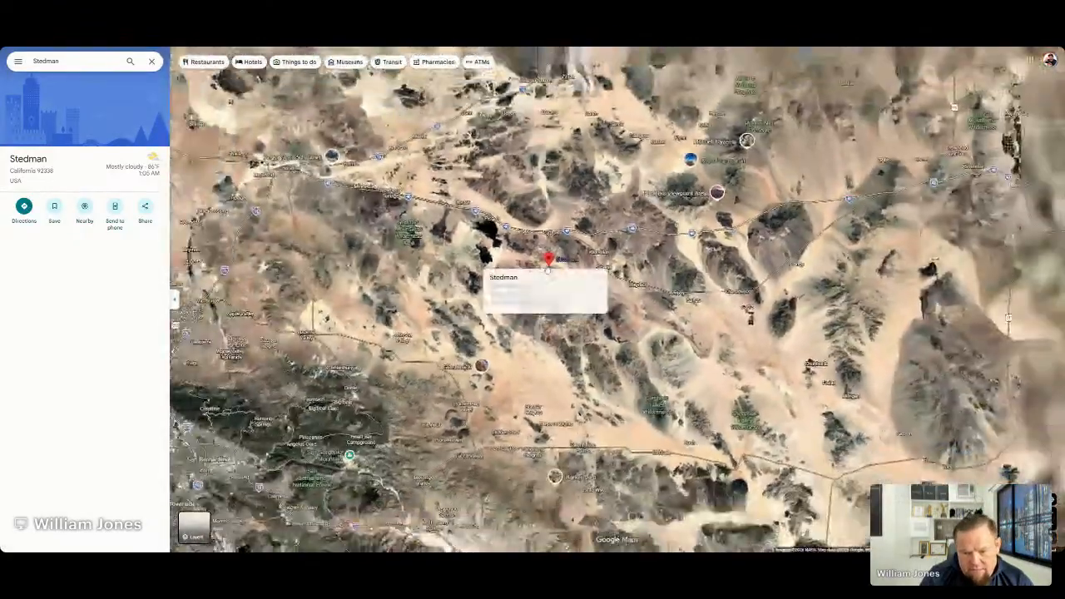
mouse_move(547, 268)
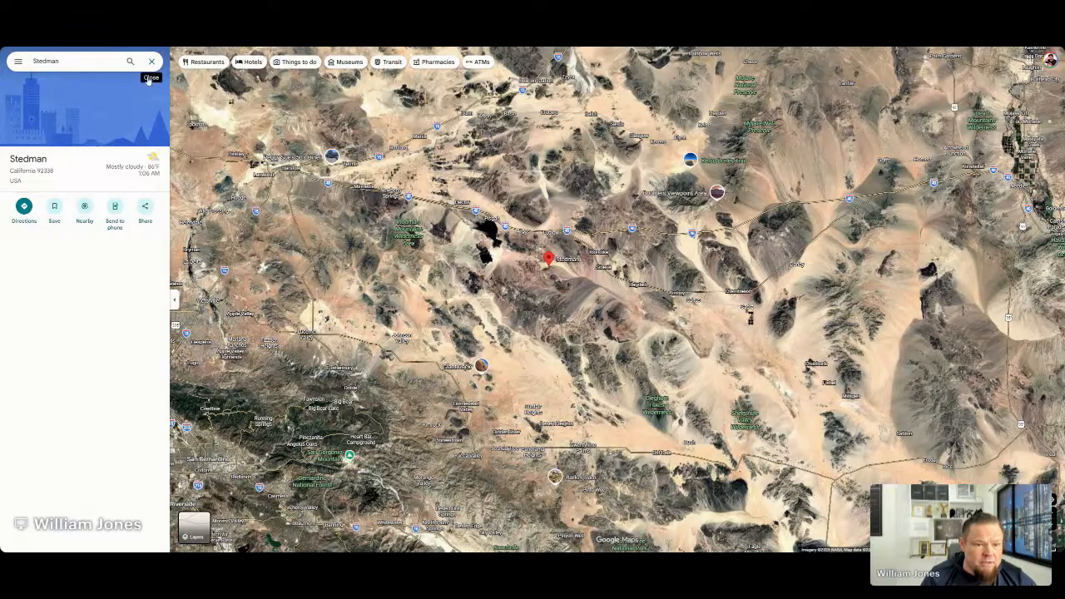
Request driving directions from Perris, CA to Stedman, CA.
click(24, 206)
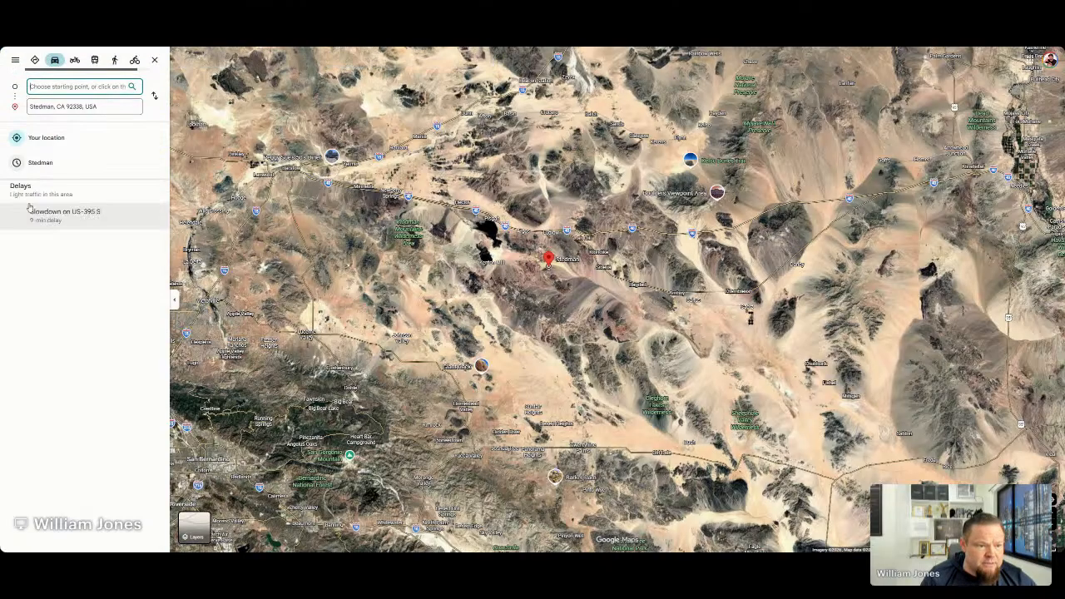
text(perris, ca)
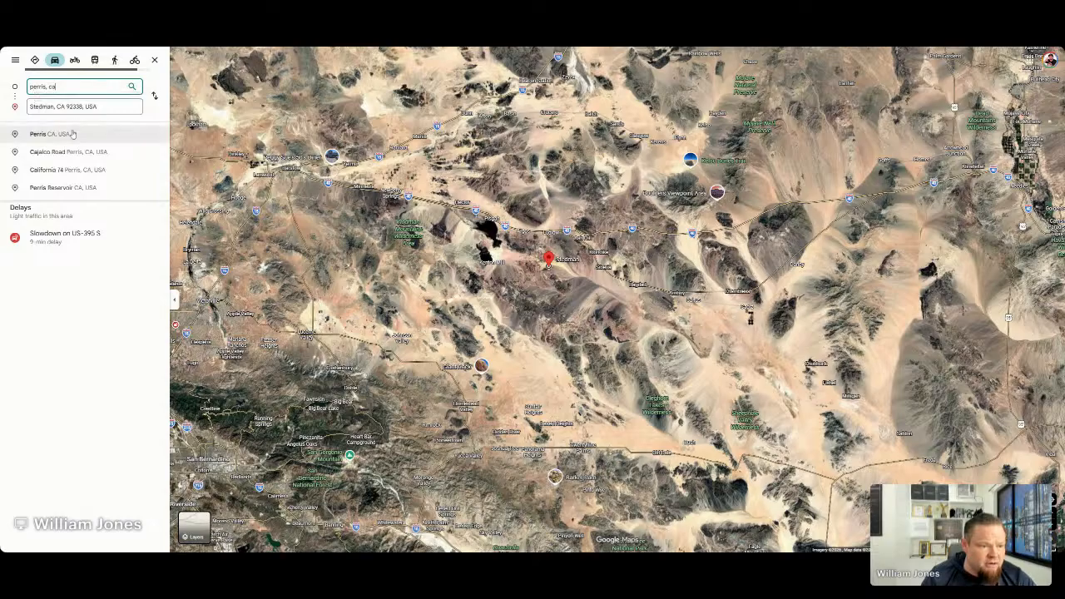
click(72, 135)
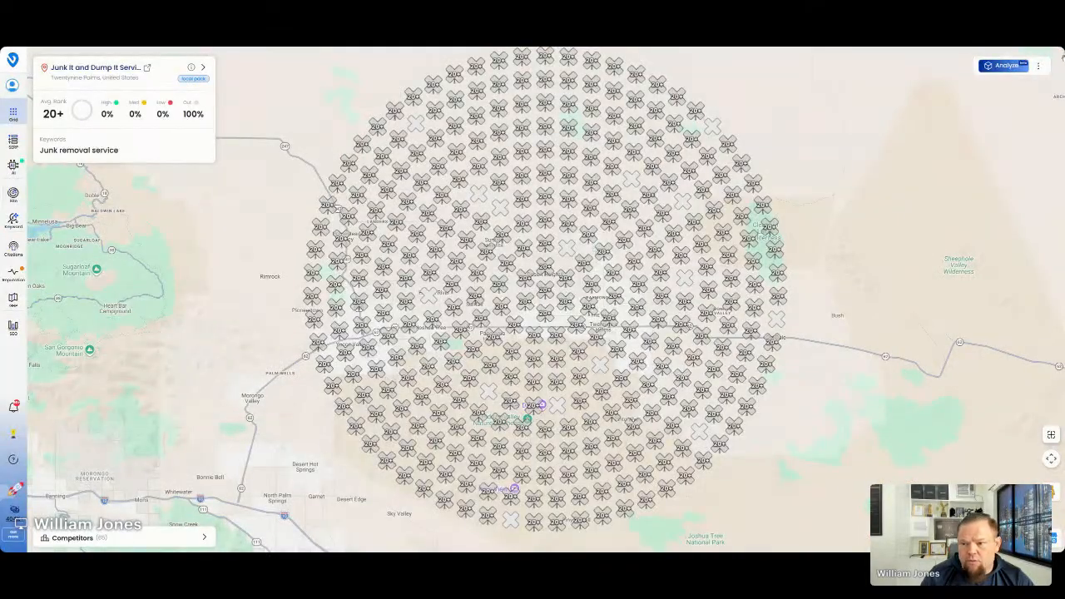
Open the scan setup from the "Junk removal service" rank grid report and return to the one-time Grid Scans list.
click(1038, 66)
click(1013, 92)
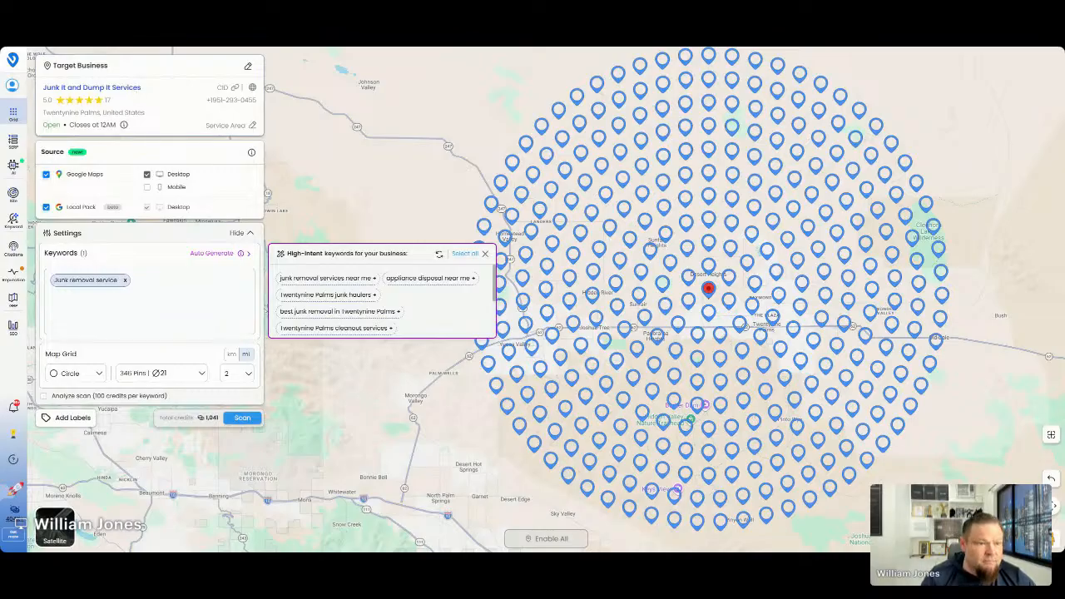
mouse_move(15, 109)
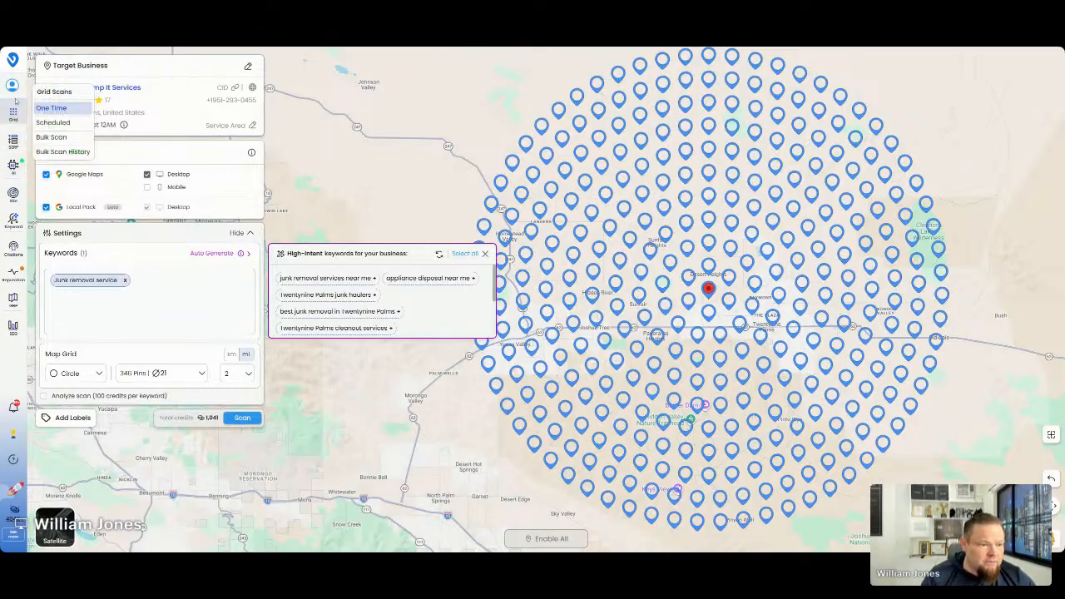
click(50, 108)
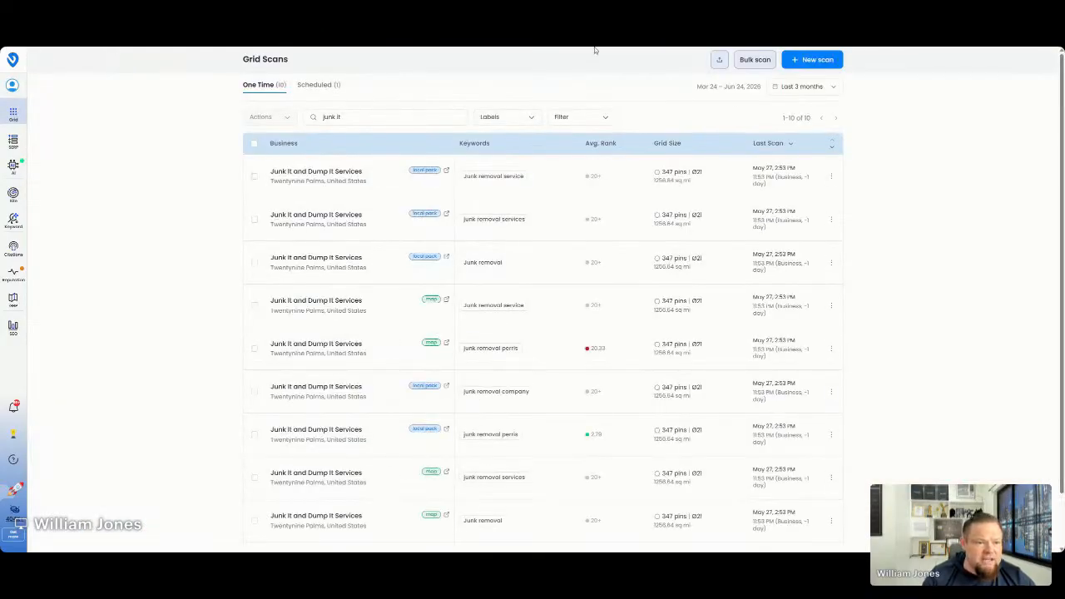
Start a new grid scan and look up Junk It and Dump It Services as the target business using its pasted link.
click(812, 59)
click(173, 88)
text(Junk It and Dump It Services)
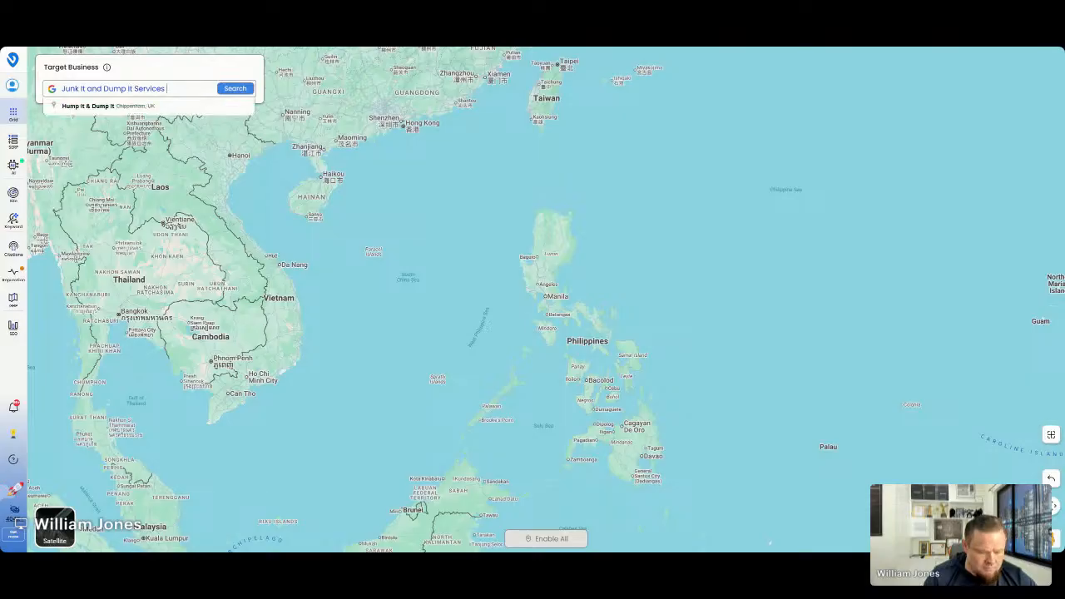
triple_click(139, 86)
key(ctrl+v)
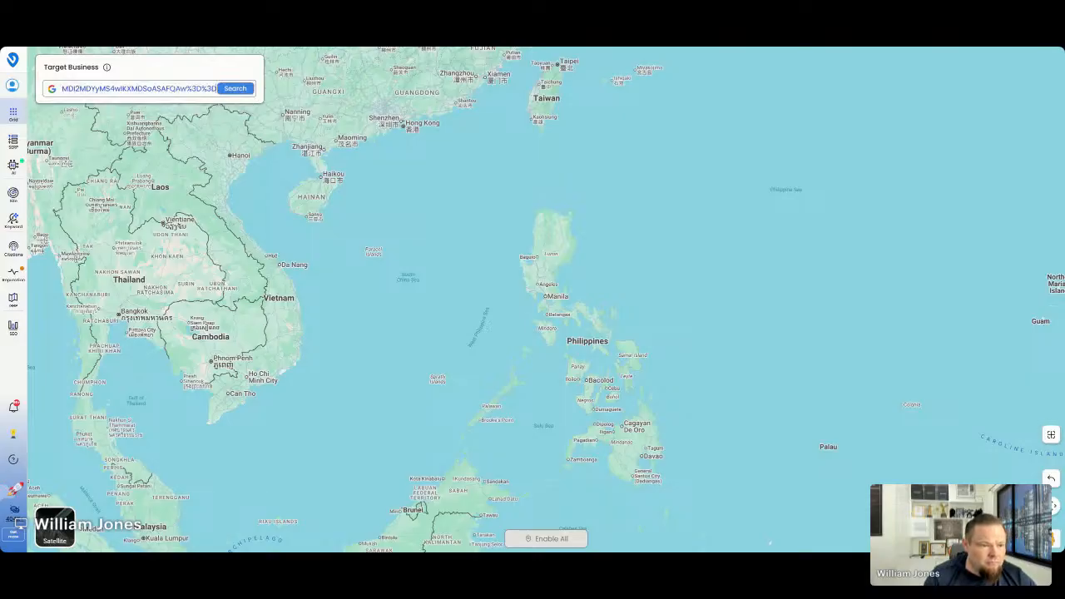
click(242, 89)
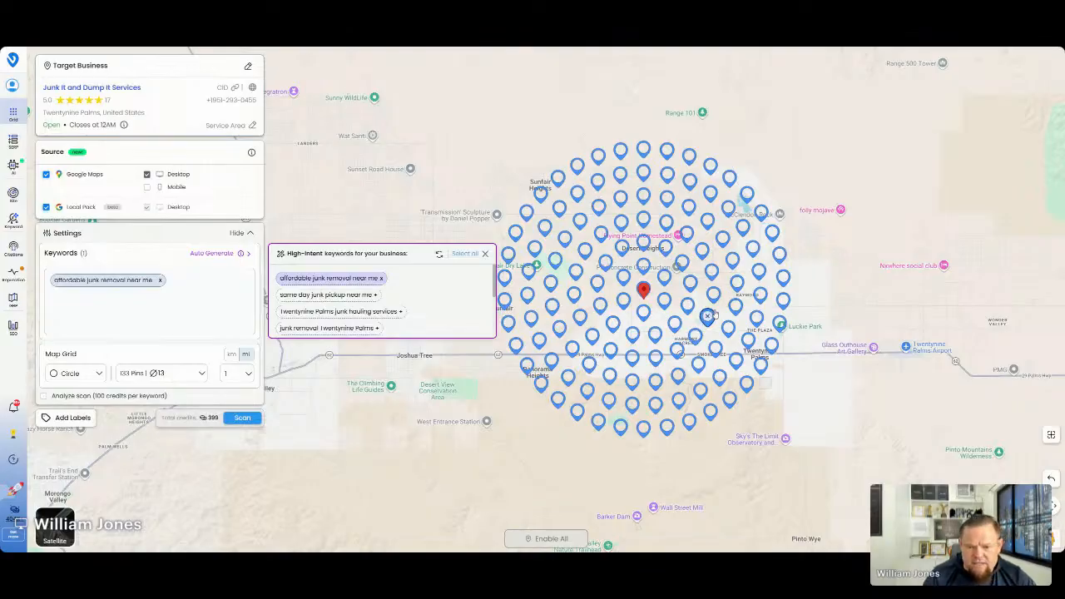
Examine where the scan grid lies within Southern California and close the high-intent keyword suggestions.
scroll(718, 314, down, 2)
scroll(719, 314, down, 1)
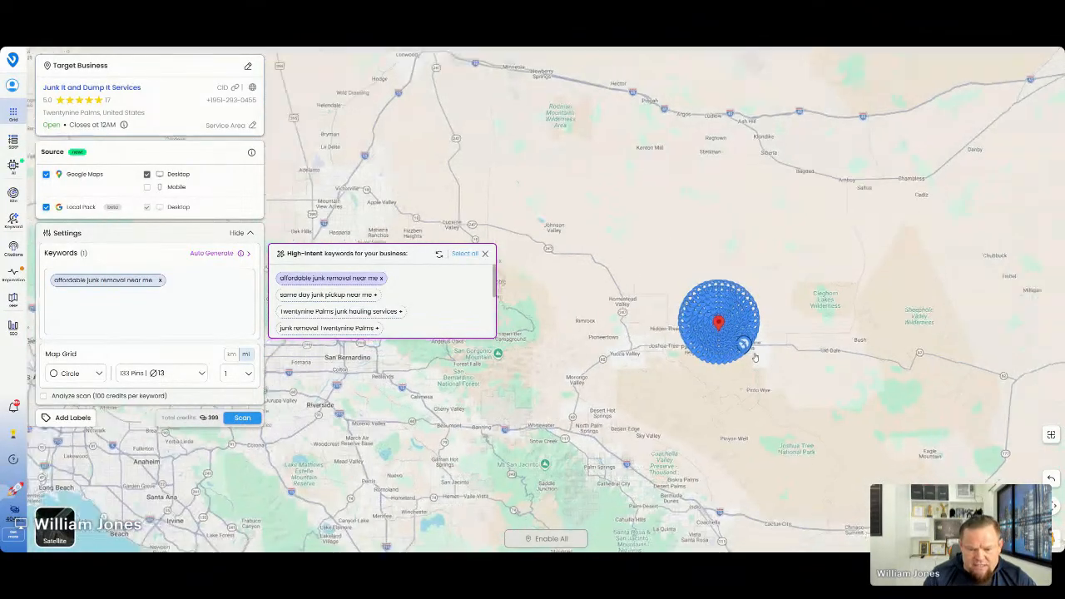
scroll(749, 352, down, 1)
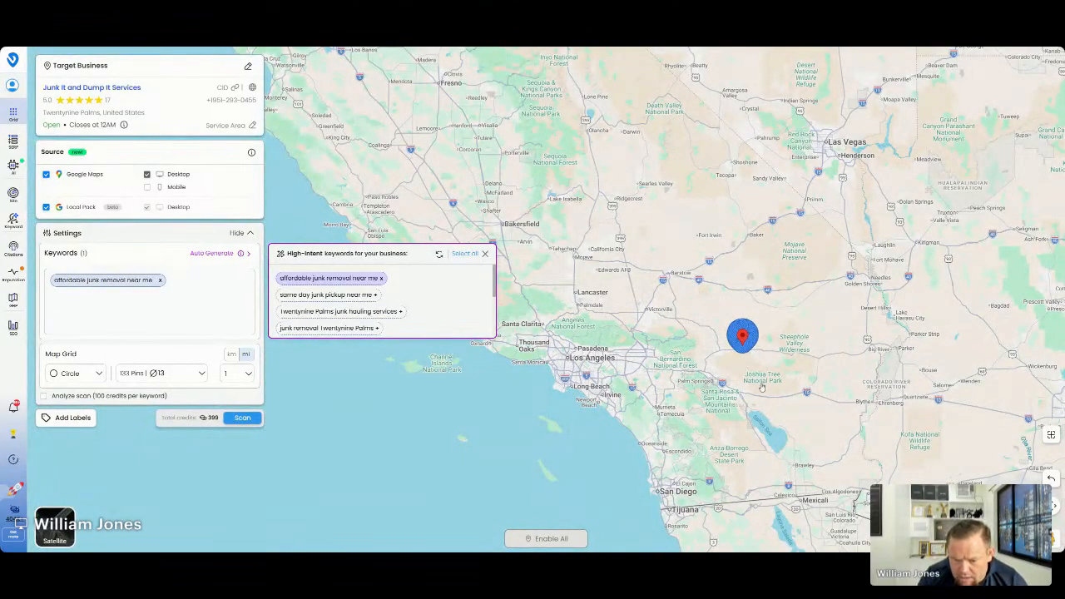
scroll(760, 385, up, 1)
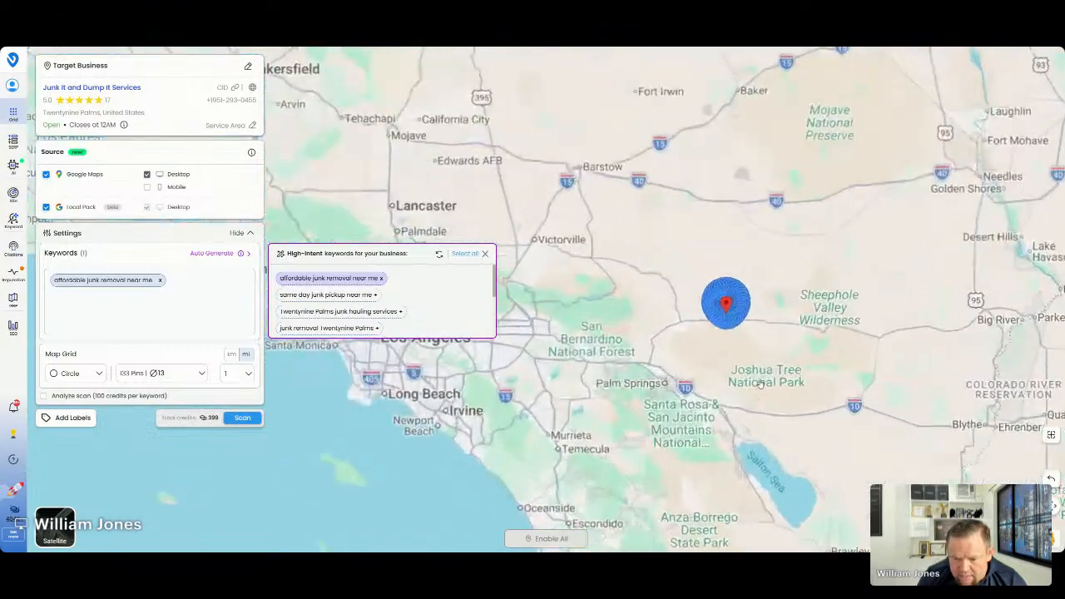
scroll(759, 383, up, 1)
scroll(755, 379, down, 1)
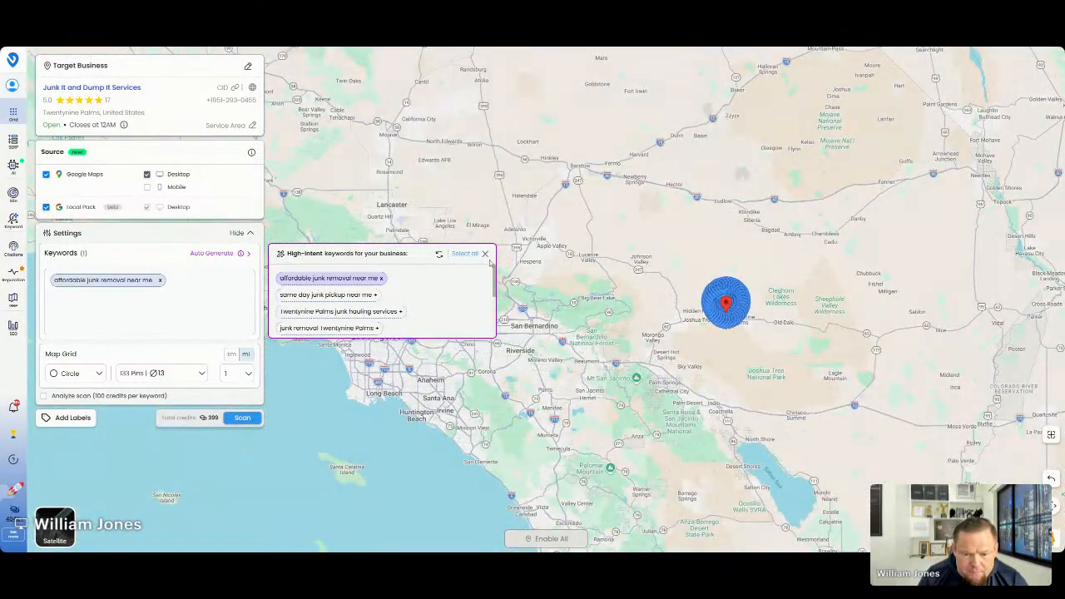
click(486, 253)
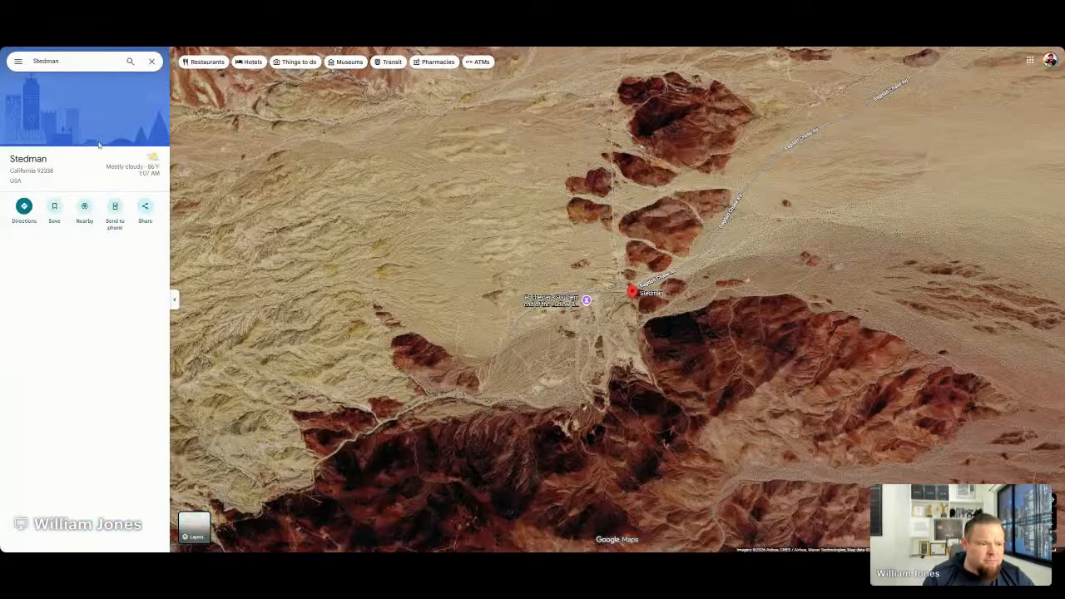
Open directions to Stedman, CA in Google Maps and set Perris, CA as the starting point.
click(24, 208)
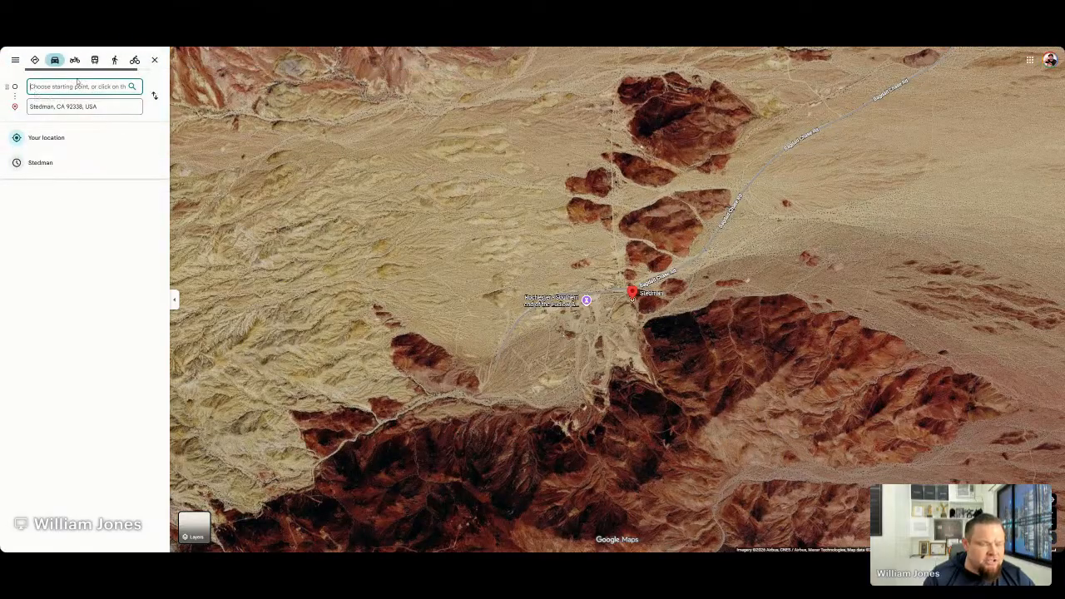
key(ctrl+v)
key(Return)
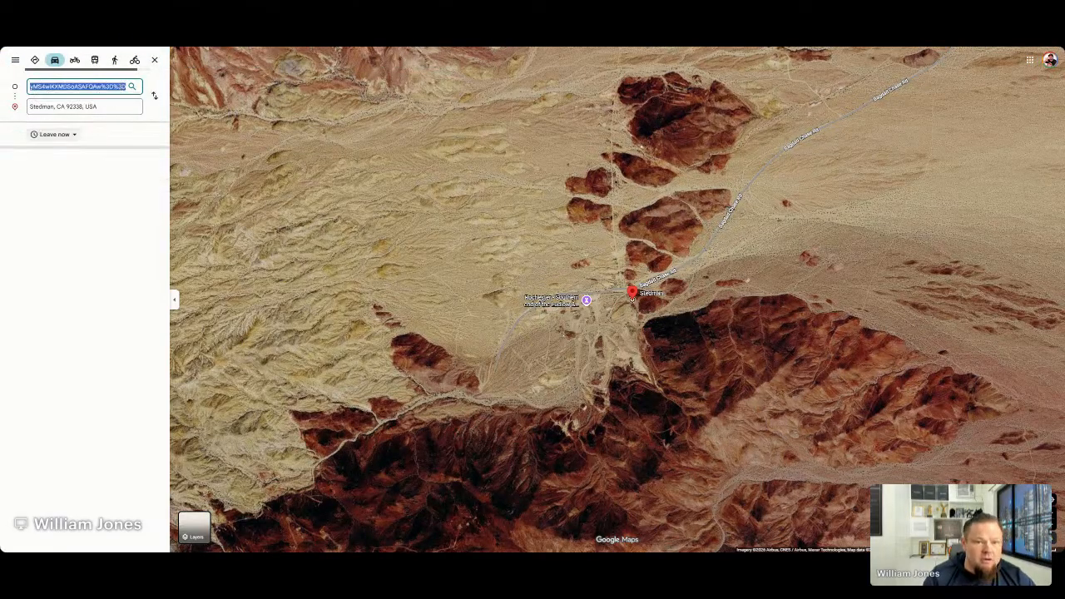
click(93, 86)
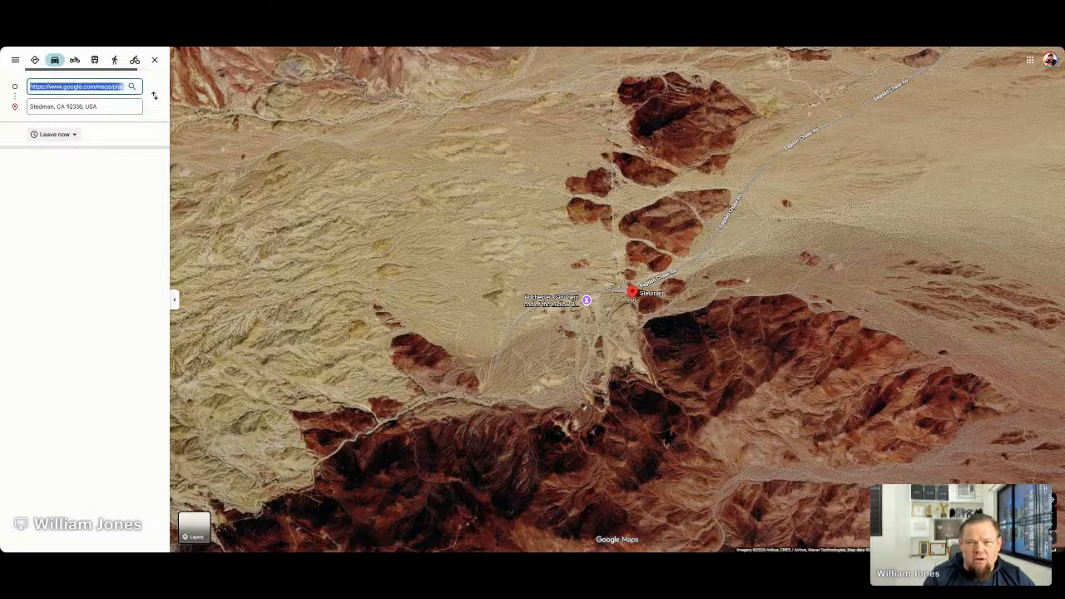
text(perris)
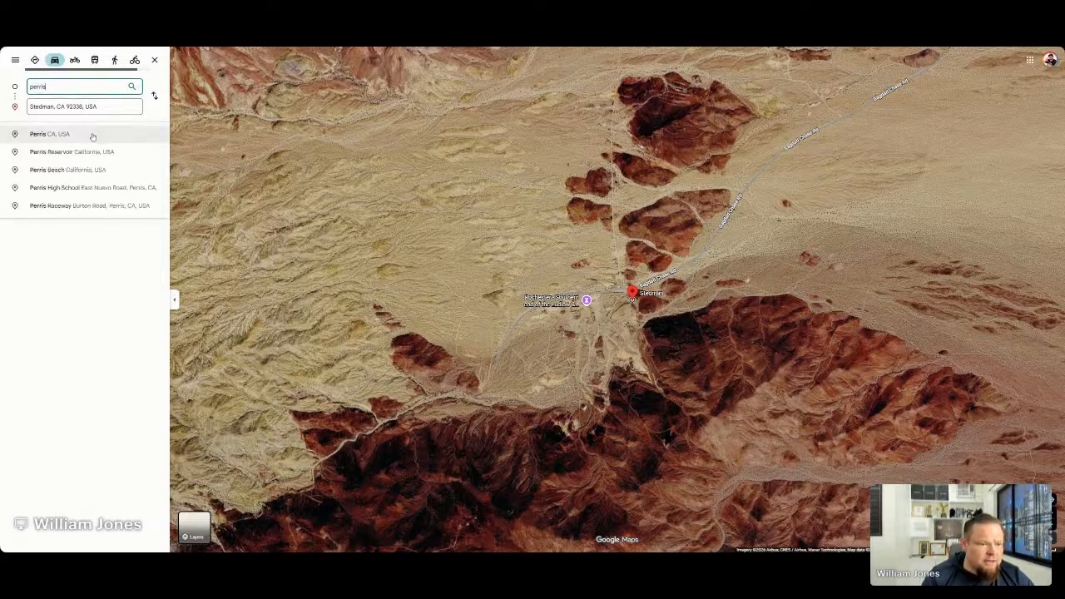
click(92, 135)
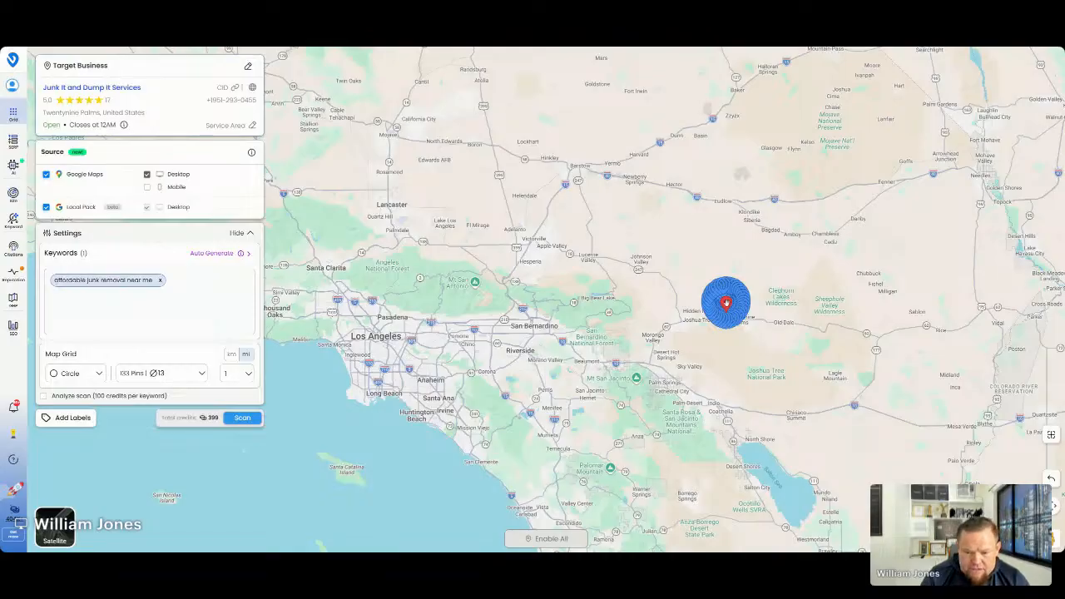
Move the circular scan grid from the Twentynine Palms area to the Riverside and San Bernardino area.
drag(725, 305, 704, 324)
scroll(704, 324, up, 3)
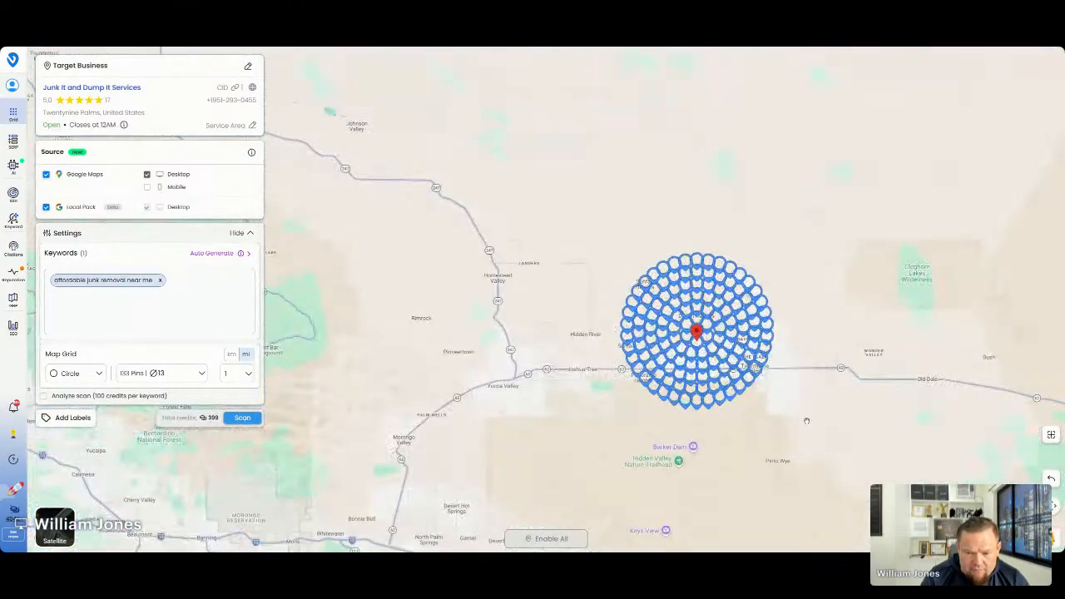
scroll(810, 401, down, 2)
drag(779, 386, 404, 303)
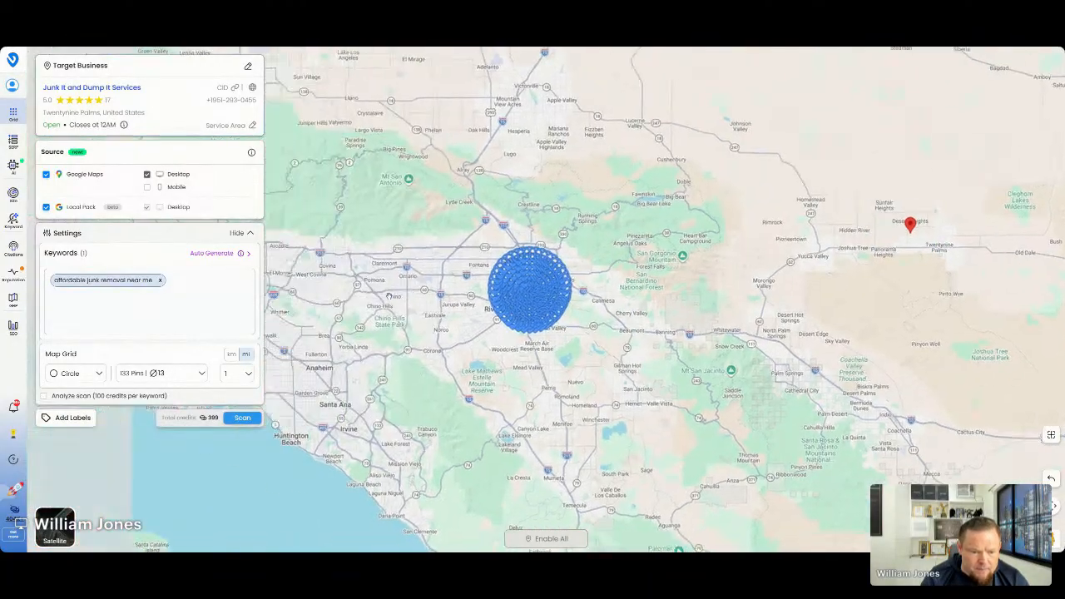
Set the map grid to 346 pins with Ø21 and run the scan for "affordable junk removal near me".
click(202, 376)
scroll(176, 458, down, 3)
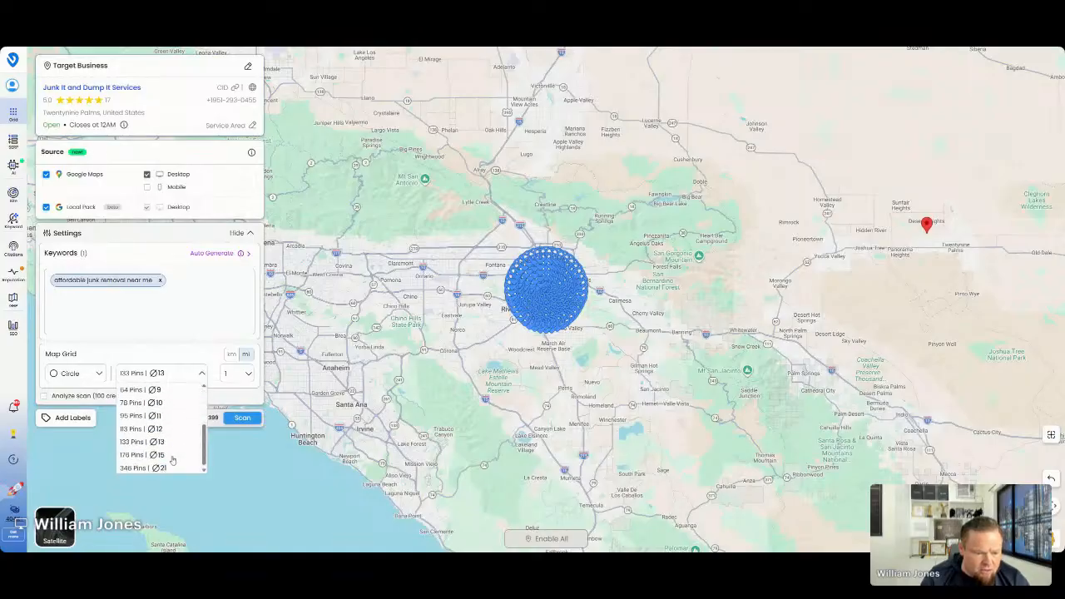
click(170, 468)
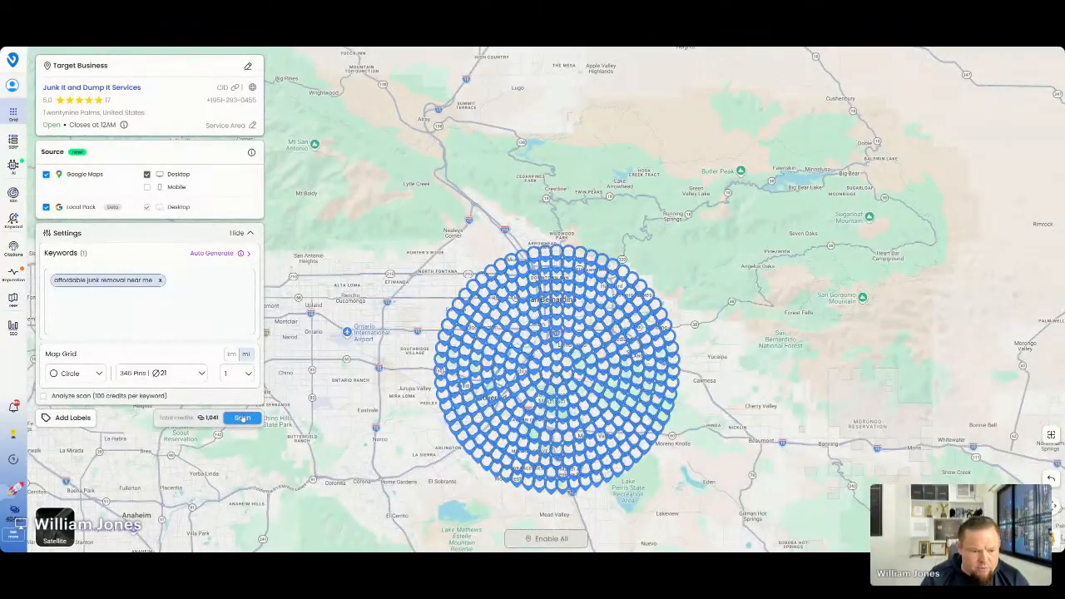
click(242, 418)
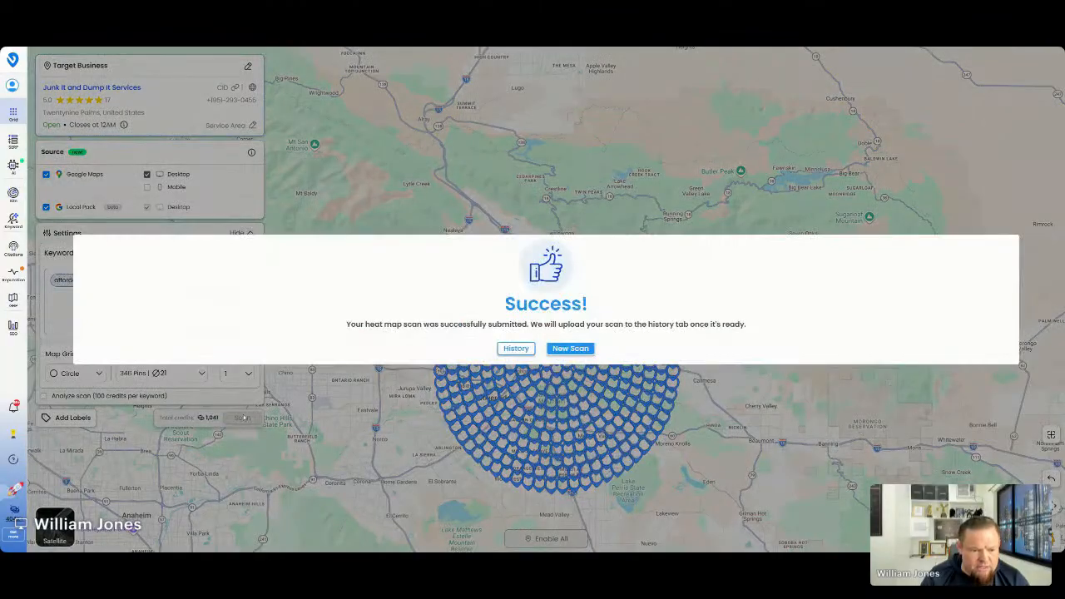
Refresh the scan history and open the new local pack report for "affordable junk removal near me".
click(516, 349)
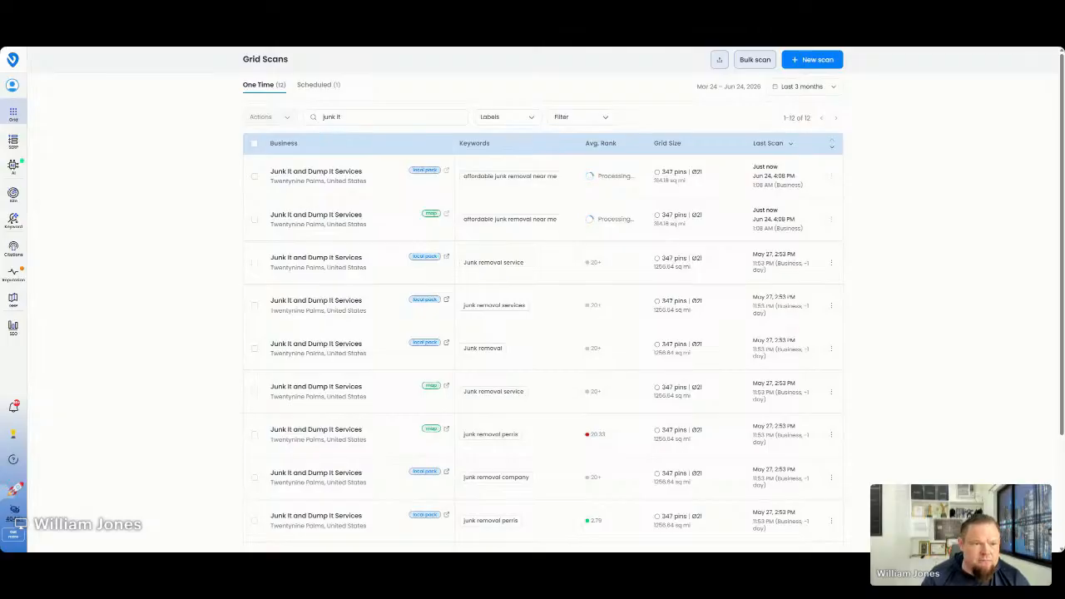
key(F5)
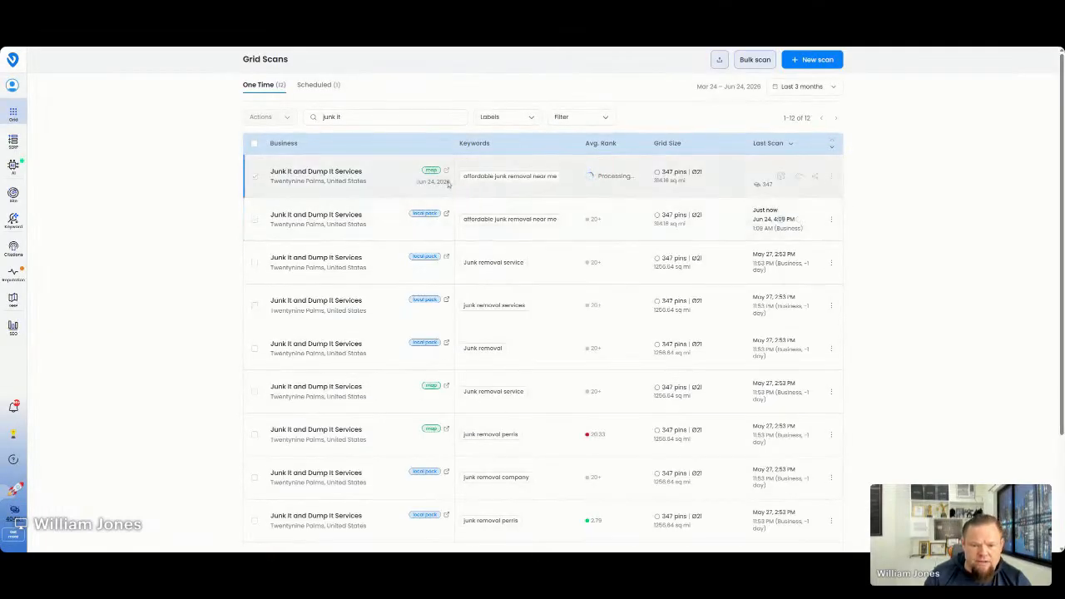
click(448, 217)
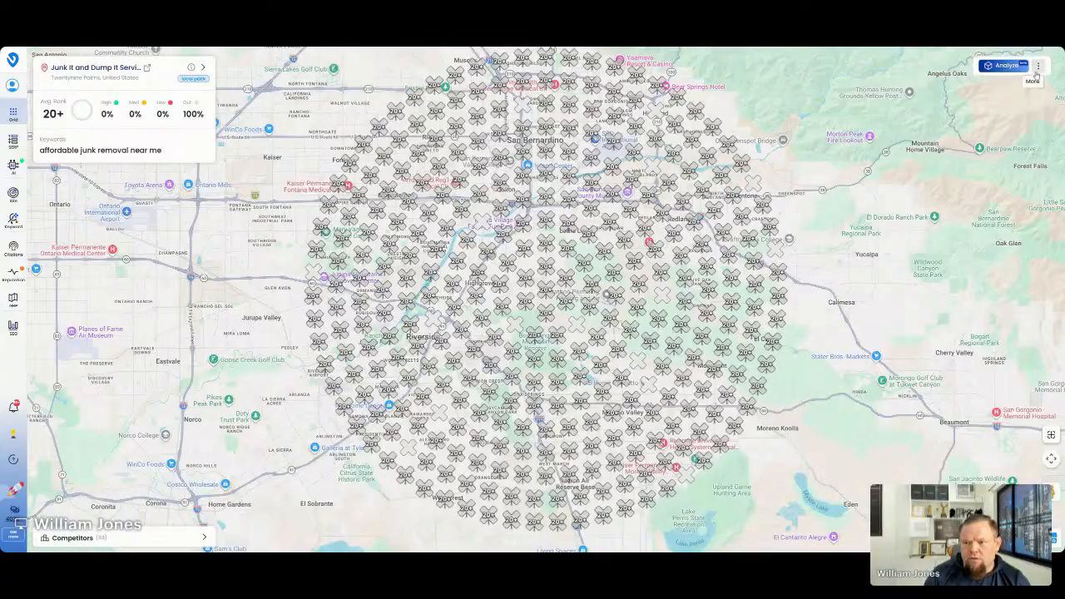
Open a new scan setup from the report and replace its keyword with "junk removal service" and "junk removal services".
click(1038, 65)
click(1019, 93)
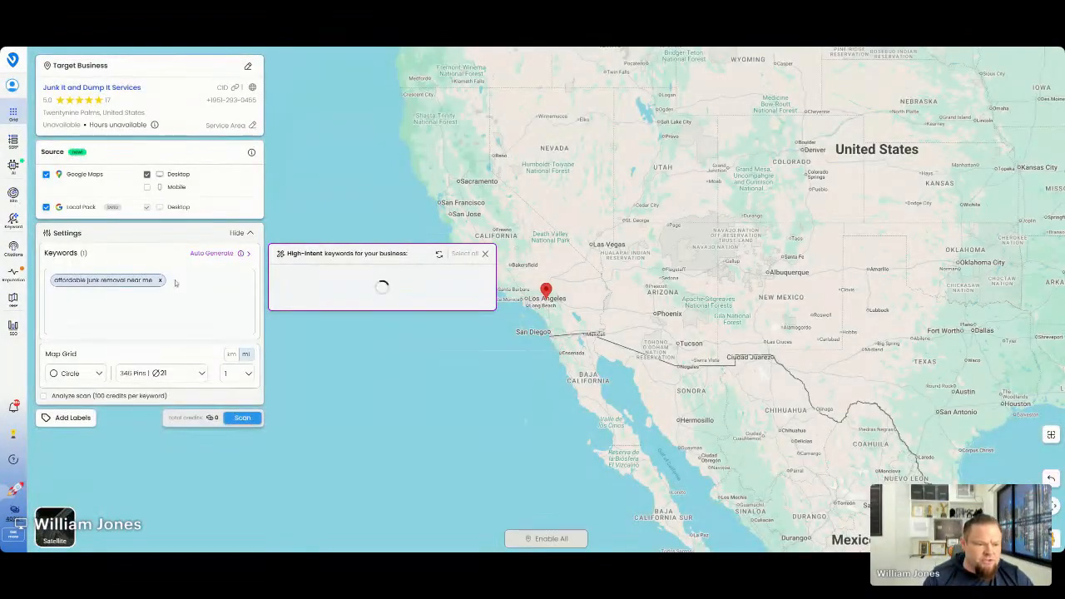
click(160, 280)
click(160, 281)
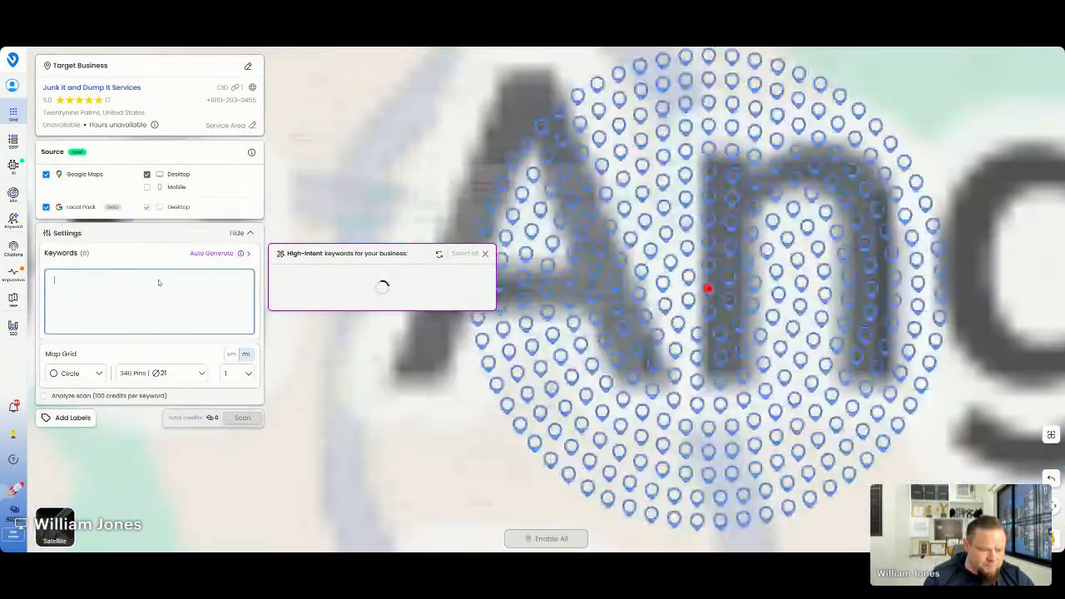
text(junk remov)
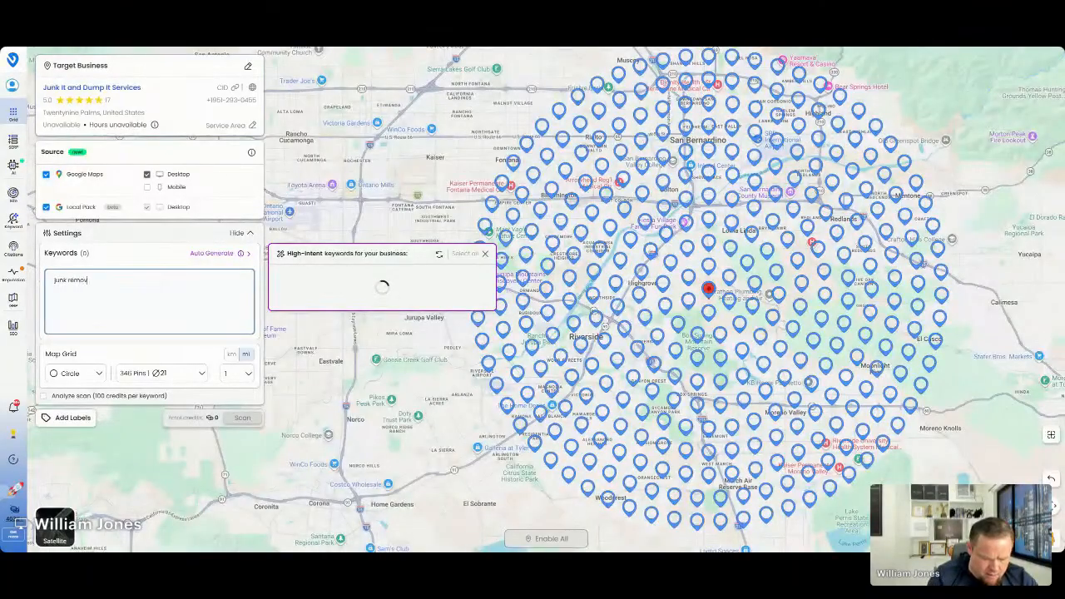
text(al service)
key(Return)
text(junk removal services)
key(Return)
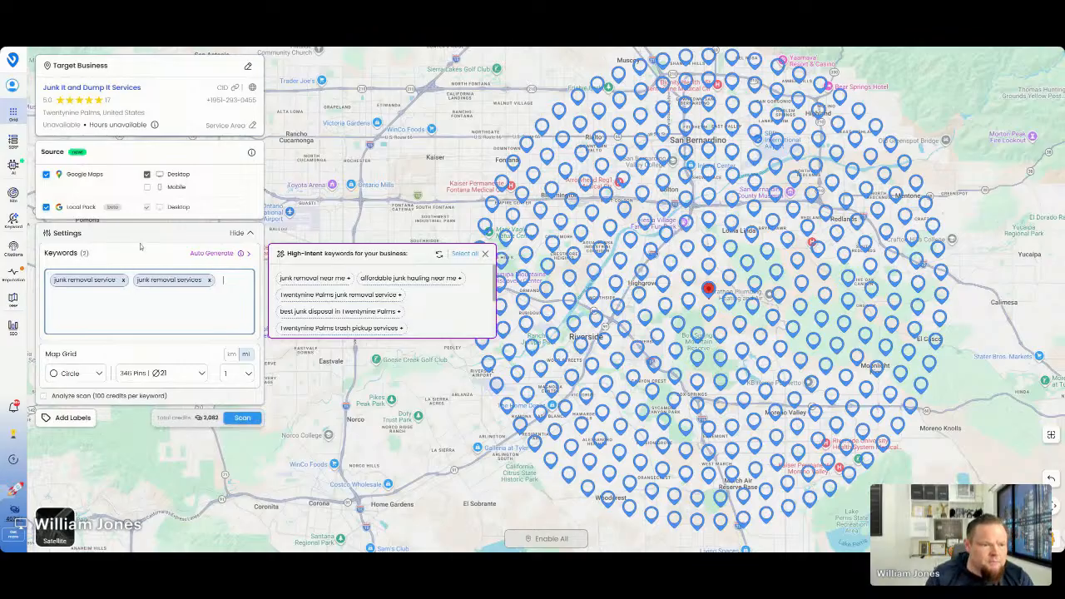
Open the target business's linked listing, then run the two-keyword grid scan and go to the scan history.
click(134, 91)
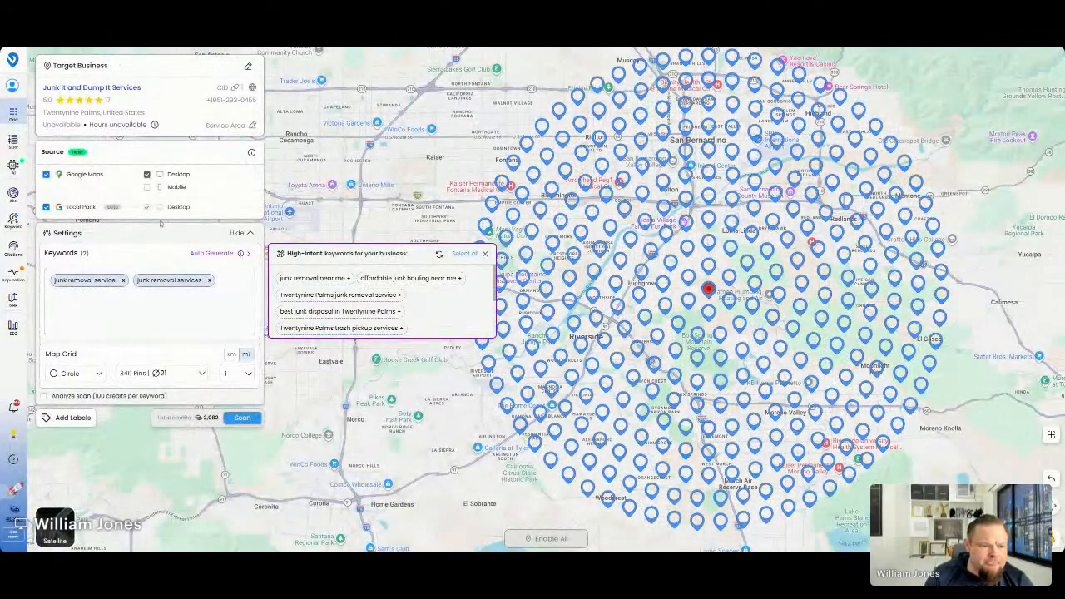
click(236, 418)
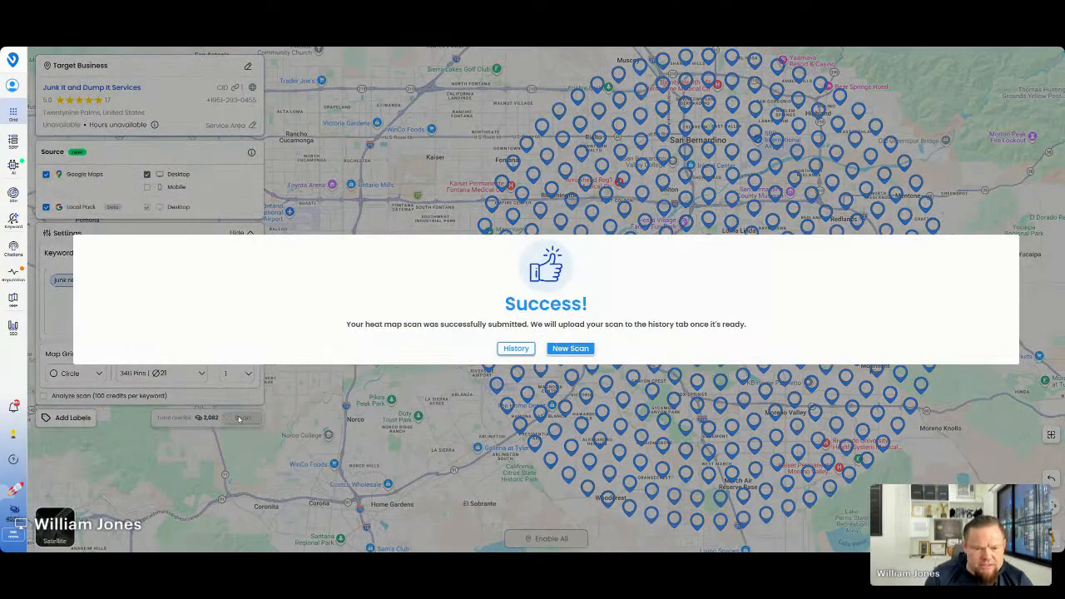
click(516, 348)
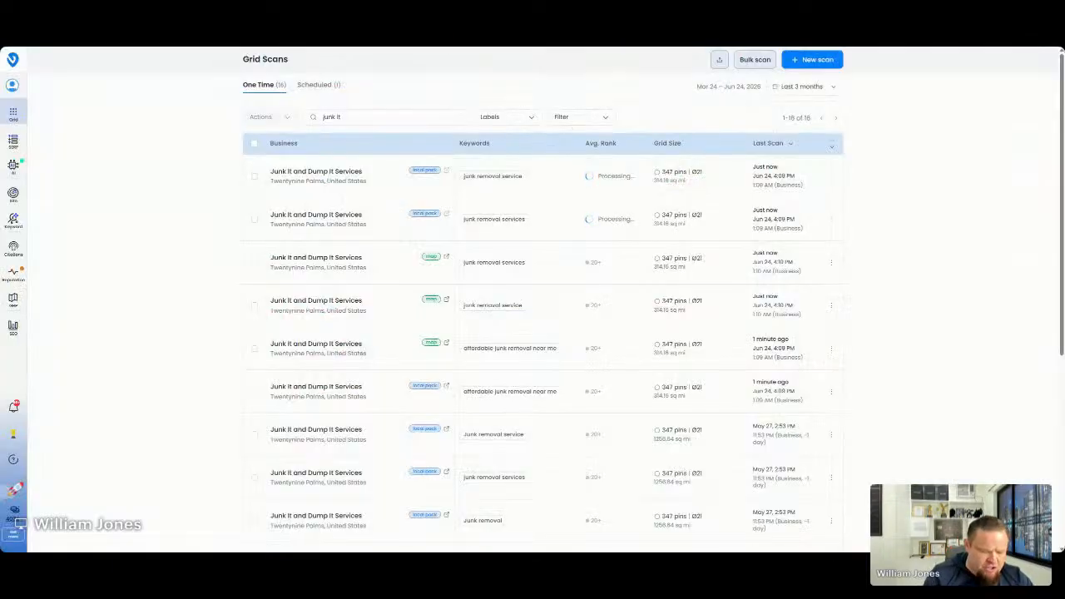
Switch to the Wolf Forge website and review its web design builds and SEO-optimized content packages.
key(ctrl+Tab)
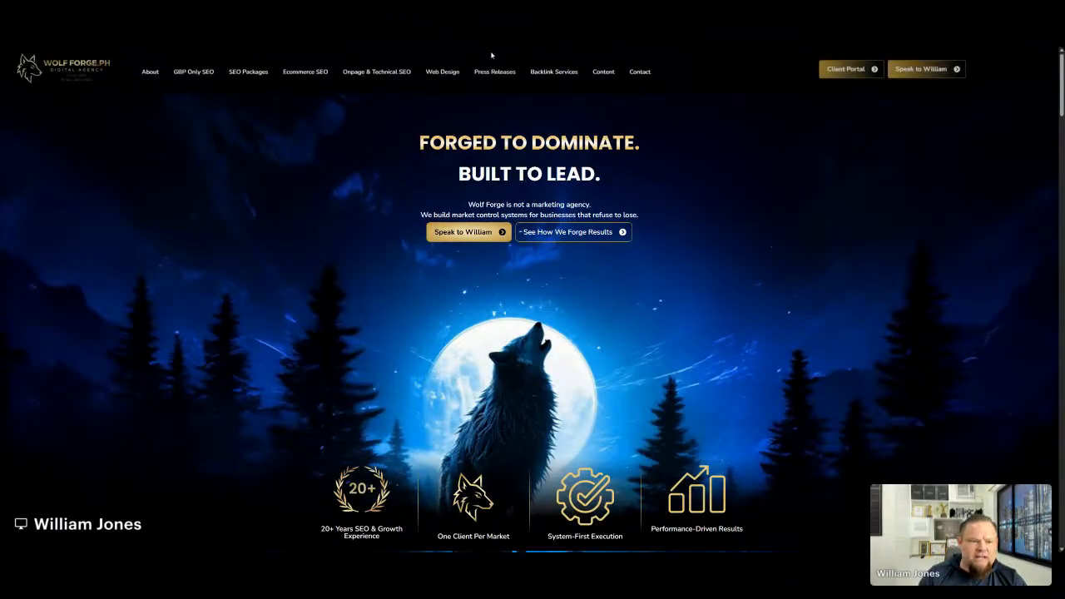
click(439, 75)
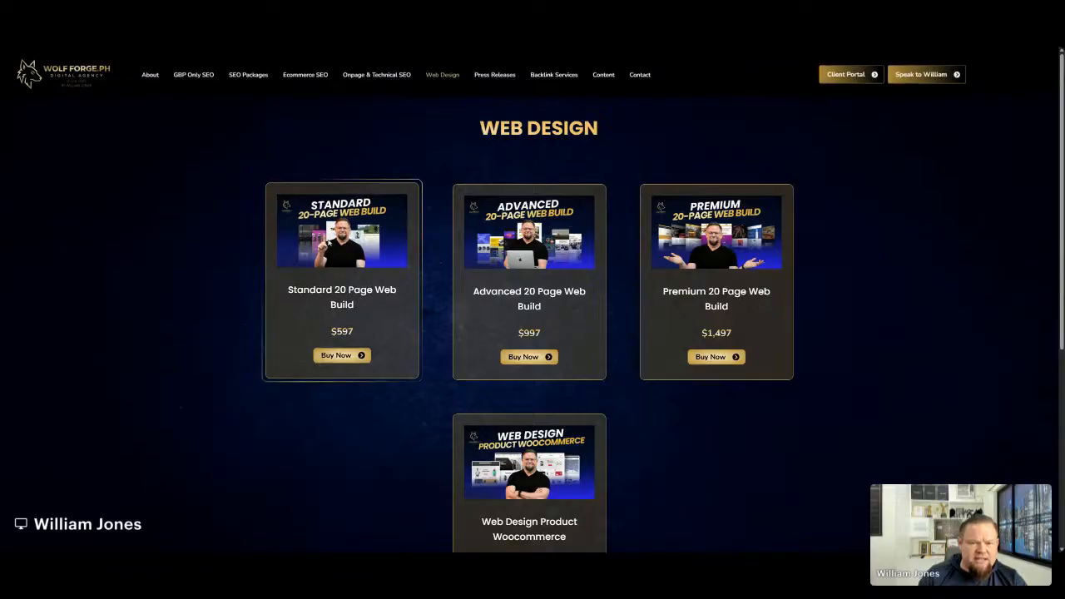
click(603, 75)
scroll(604, 316, down, 3)
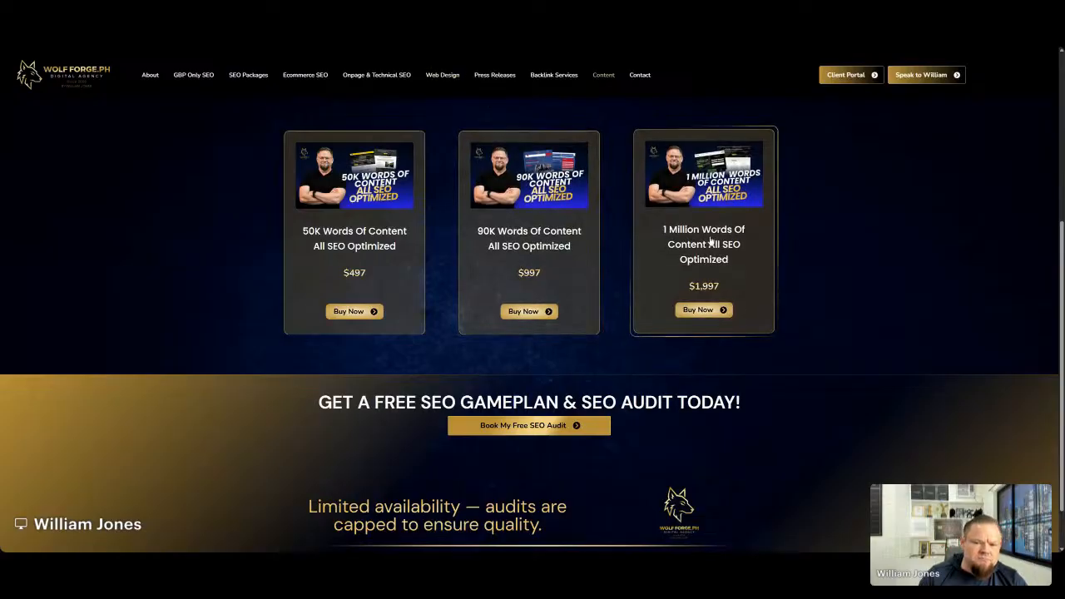
Compare the inclusions and monthly prices of the SEO packages, from Starter SEO to Franchise In A Box System.
click(248, 75)
scroll(678, 193, down, 2)
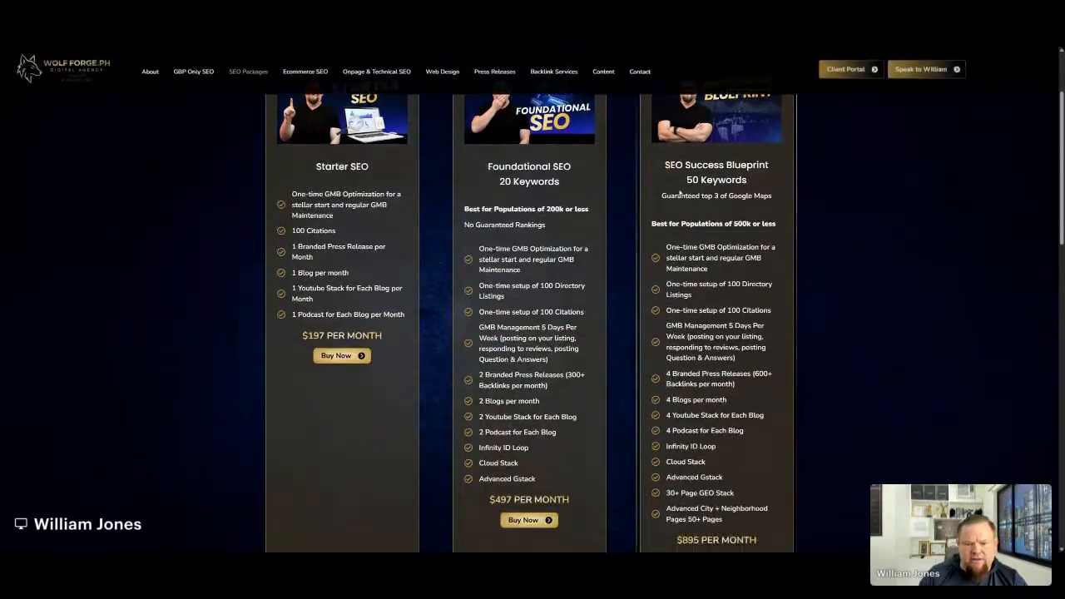
scroll(678, 193, down, 1)
scroll(533, 324, down, 15)
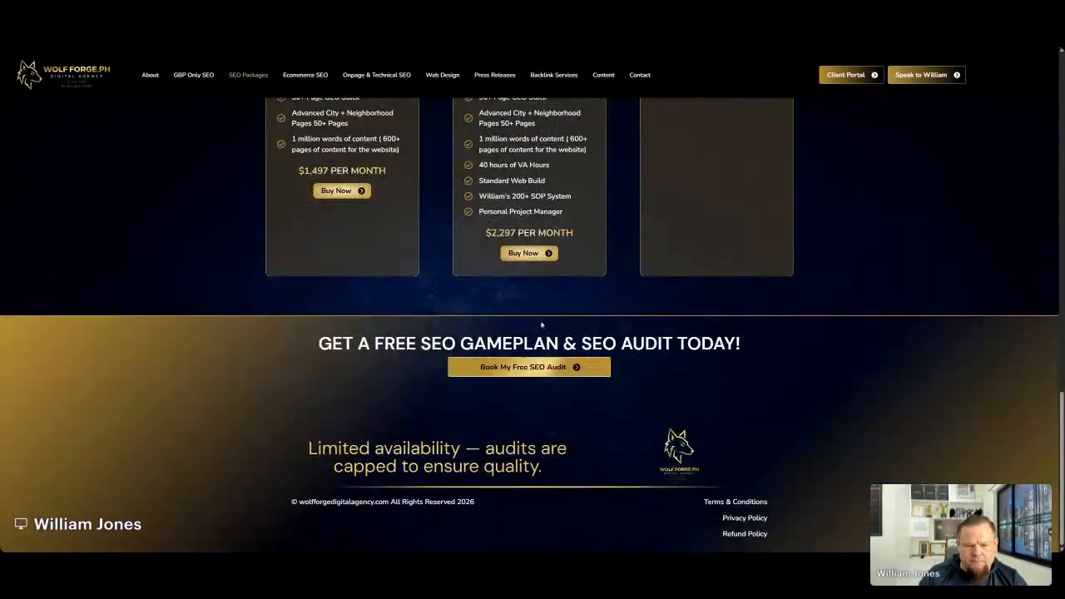
scroll(696, 247, up, 10)
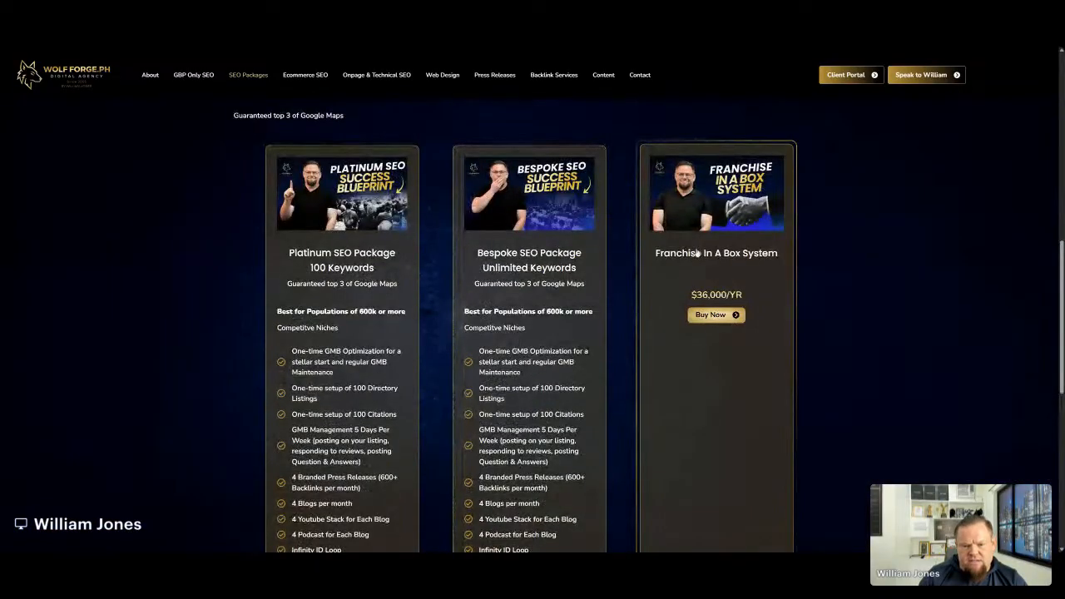
scroll(696, 252, down, 5)
scroll(695, 254, up, 10)
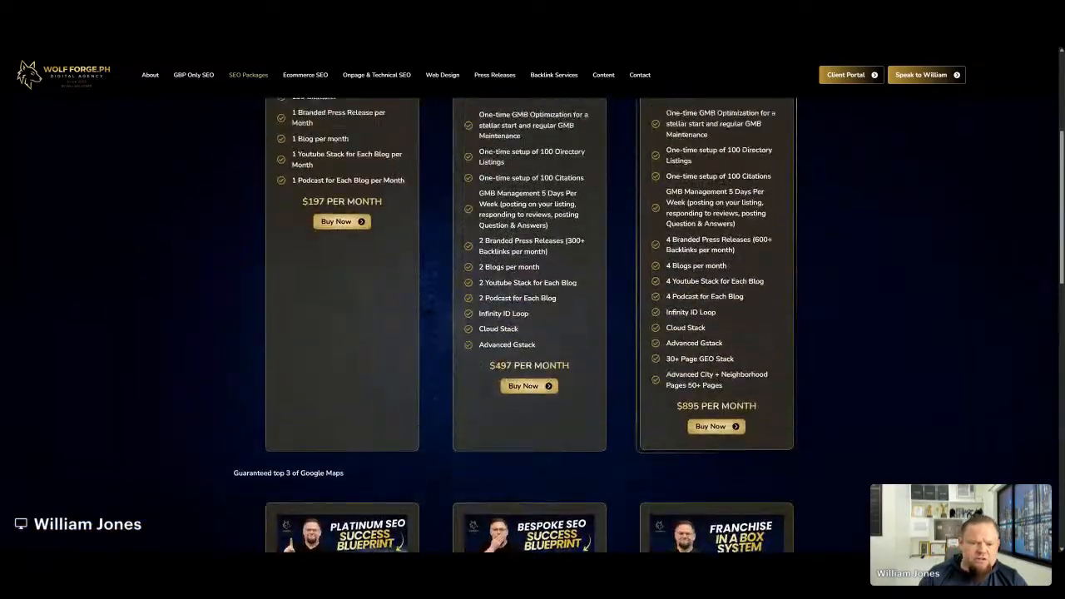
scroll(533, 324, up, 3)
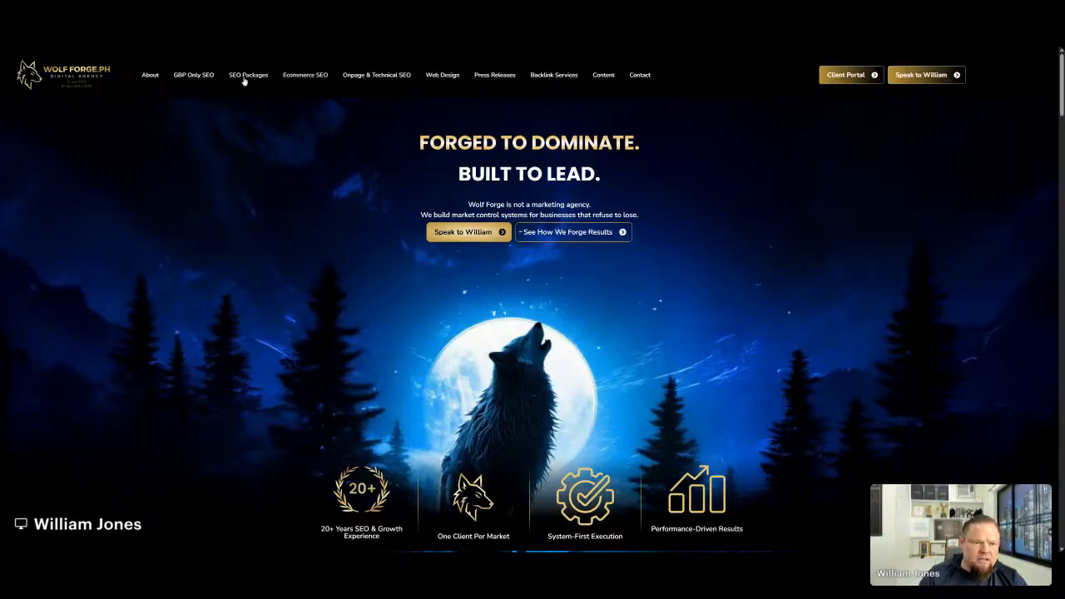
Recheck the SEO packages' inclusions, return to the Wolf Forge home page and leave the browser for the desktop.
click(237, 77)
scroll(532, 333, down, 10)
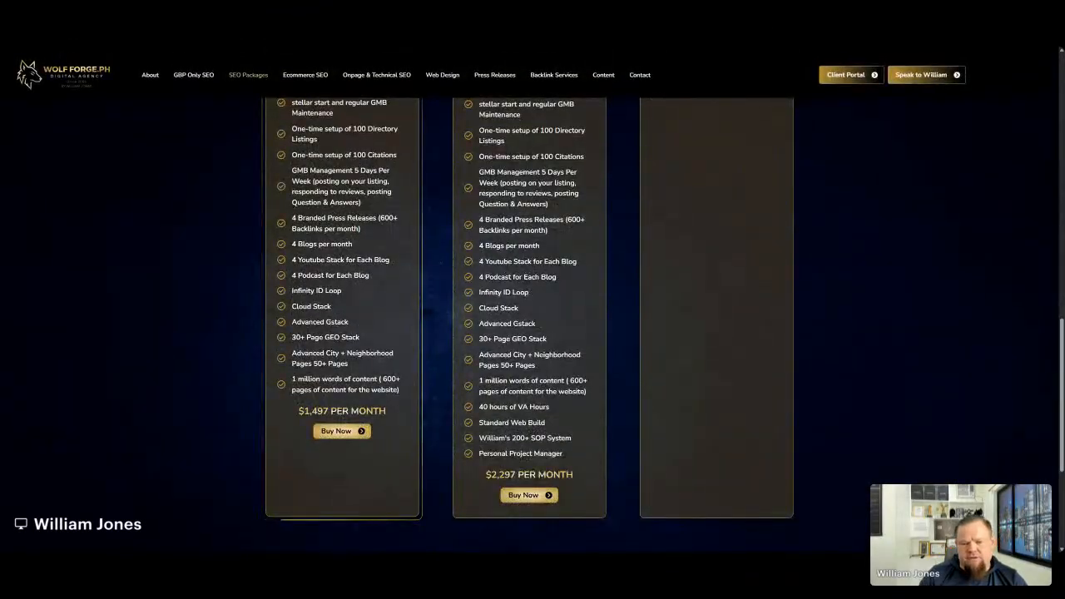
scroll(532, 324, up, 7)
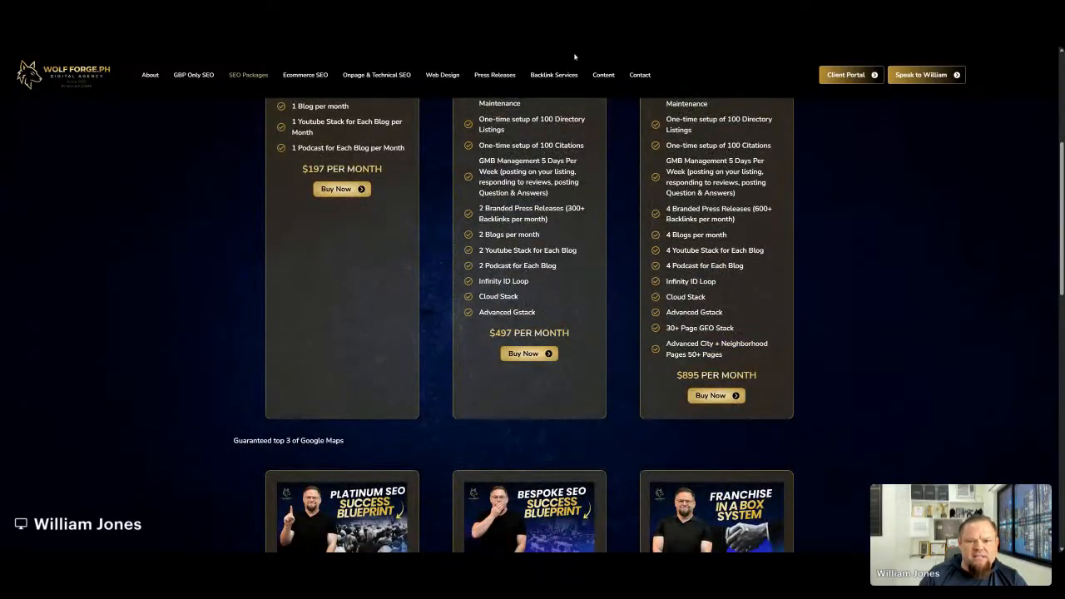
click(63, 74)
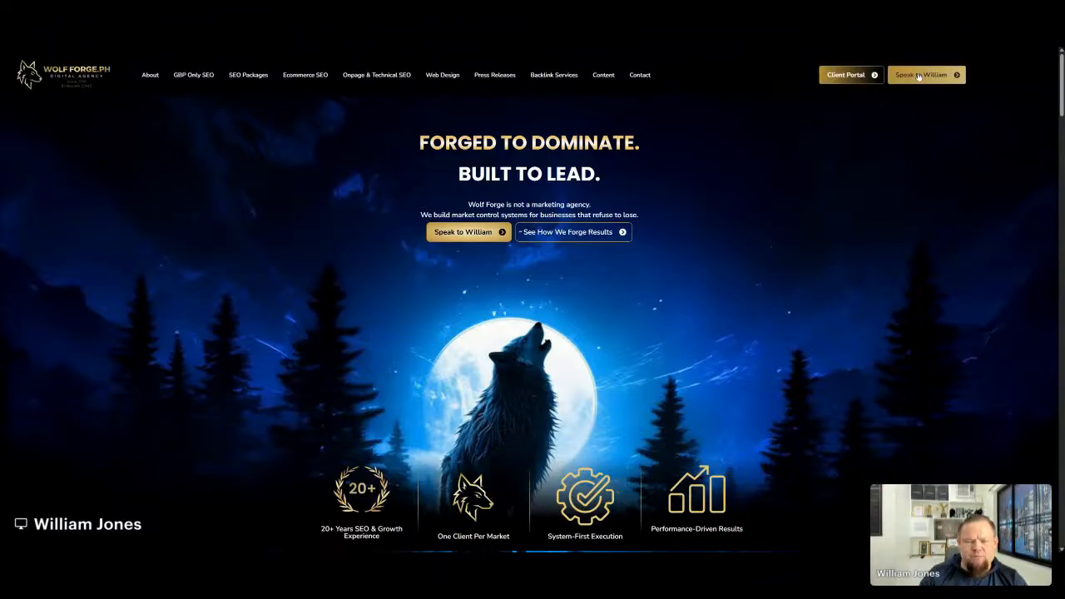
click(621, 48)
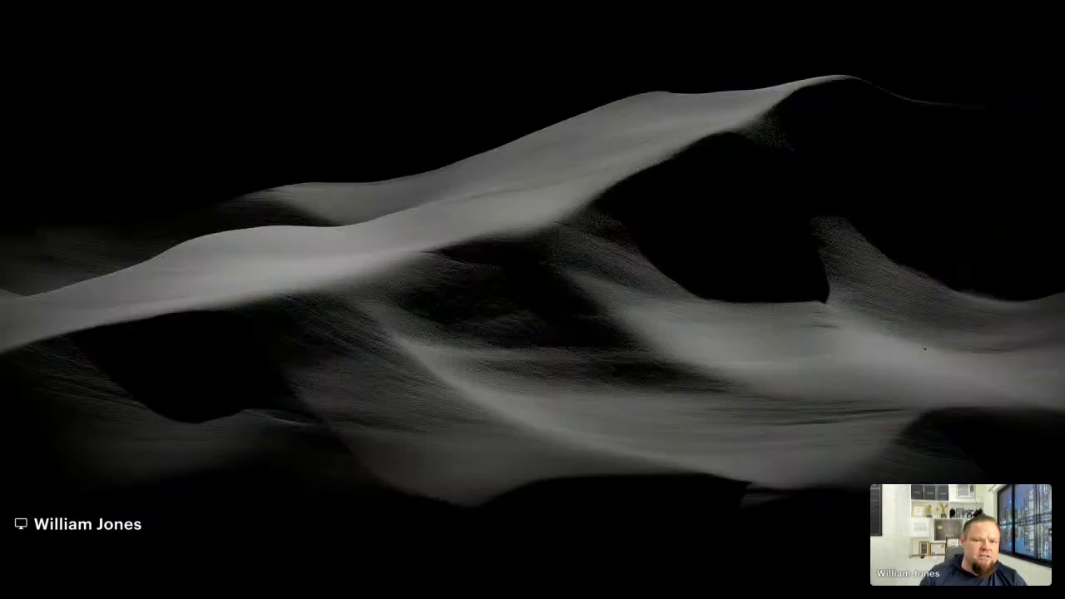